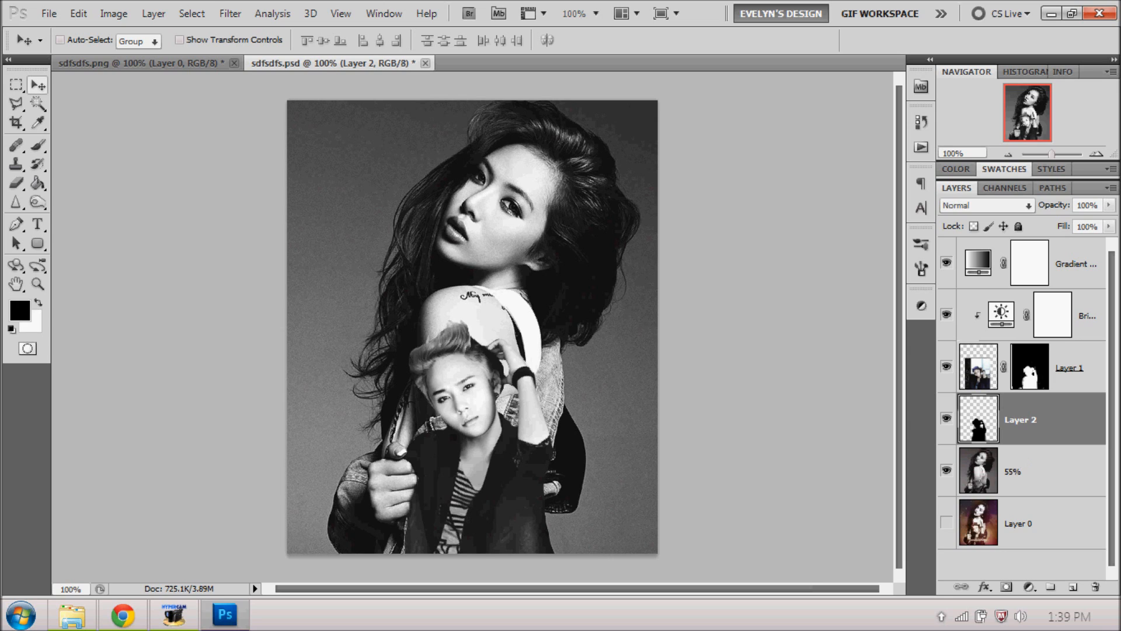
- Group all layers from the gradient map down to the 55% layer, leaving Layer 0 outside the group
{"action": "left_click", "coordinate": [1075, 263]}
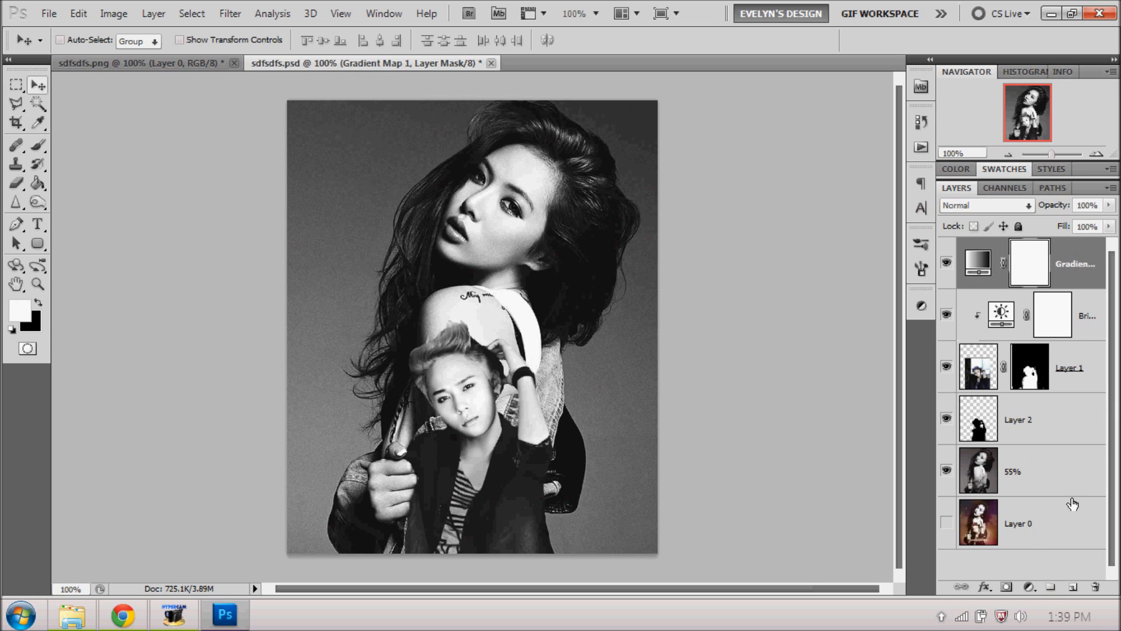
{"action": "left_click", "coordinate": [1056, 471], "text": "shift"}
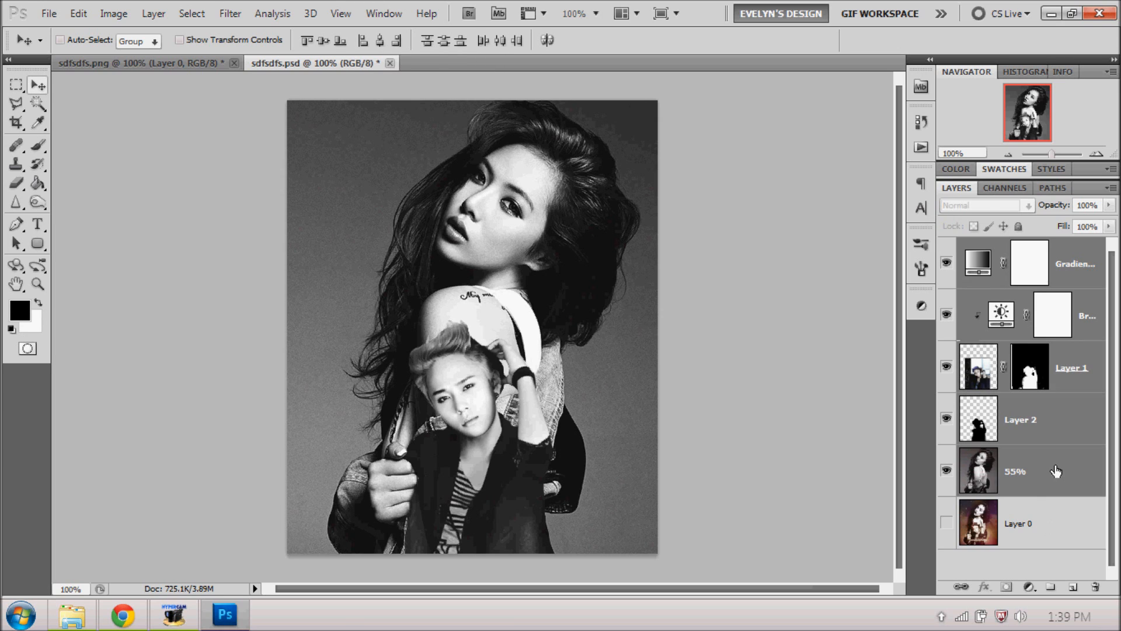
{"action": "key", "text": "ctrl+g"}
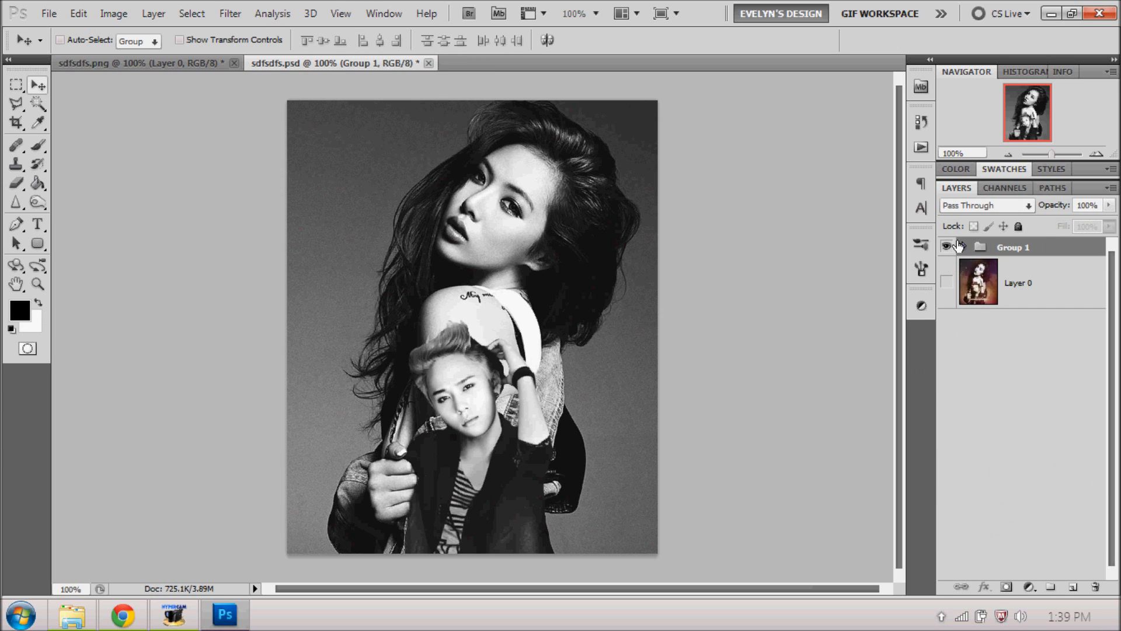
- Compare the black-and-white group with the finished colored design on Layer 0 by toggling their visibility
{"action": "left_click", "coordinate": [947, 247]}
{"action": "left_click", "coordinate": [947, 281]}
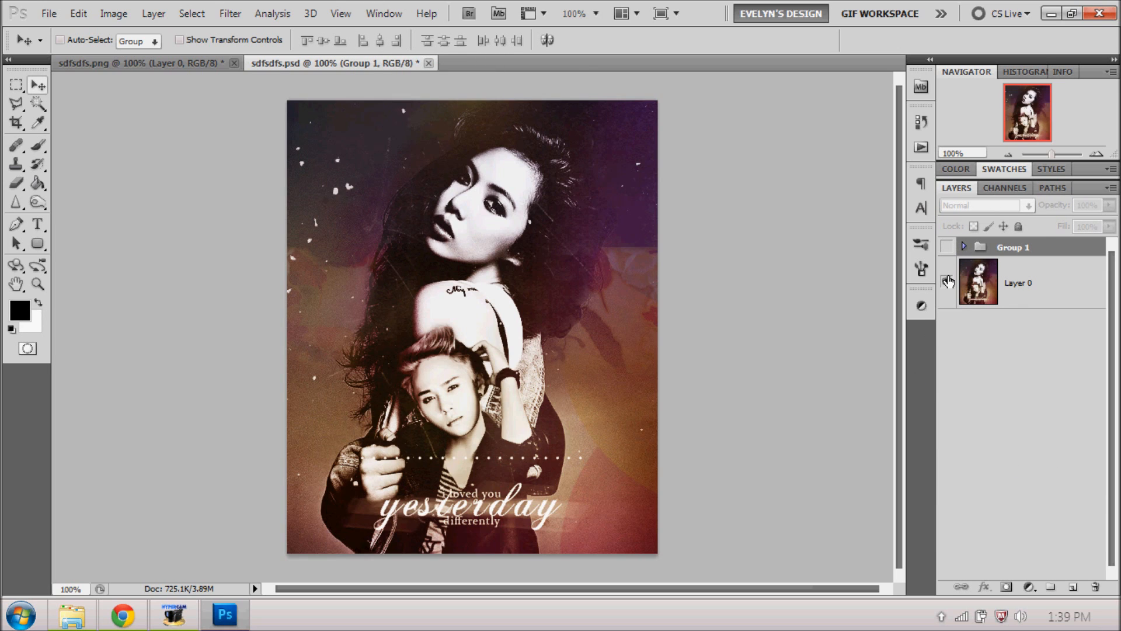
{"action": "left_click", "coordinate": [947, 281]}
{"action": "left_click", "coordinate": [947, 281]}
{"action": "left_click", "coordinate": [947, 282]}
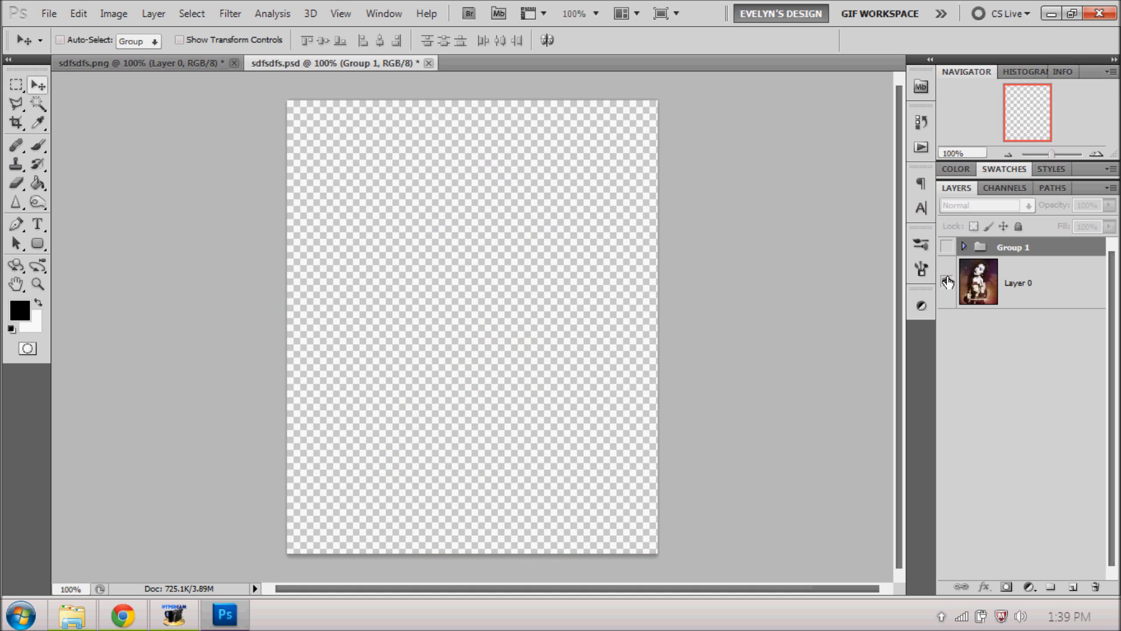
{"action": "left_click", "coordinate": [947, 282]}
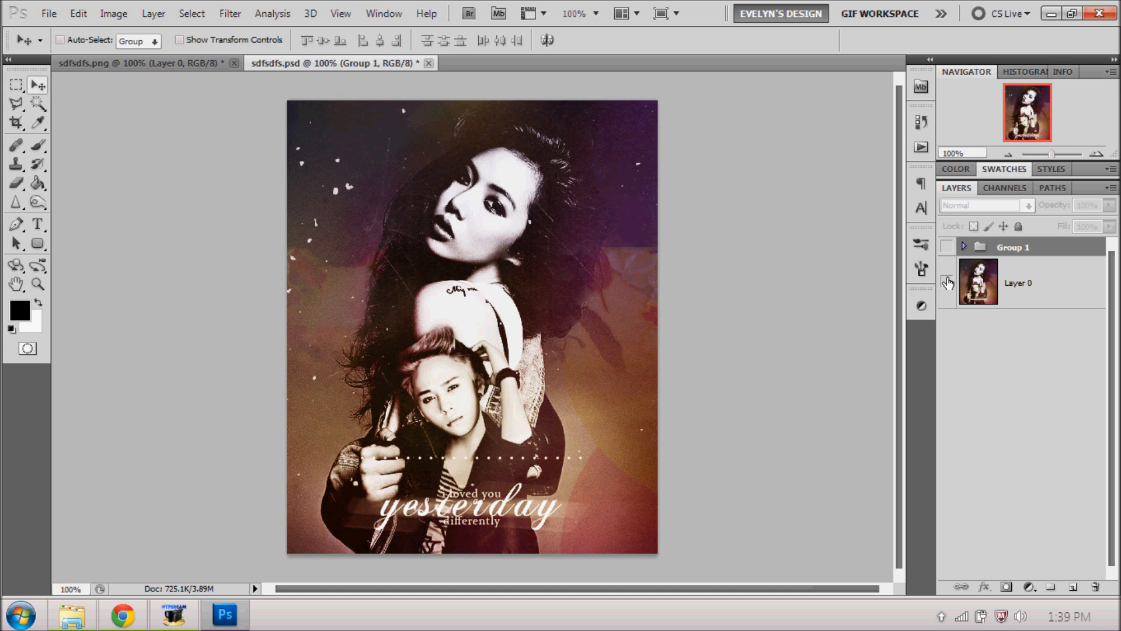
{"action": "left_click", "coordinate": [947, 281]}
{"action": "left_click", "coordinate": [947, 247]}
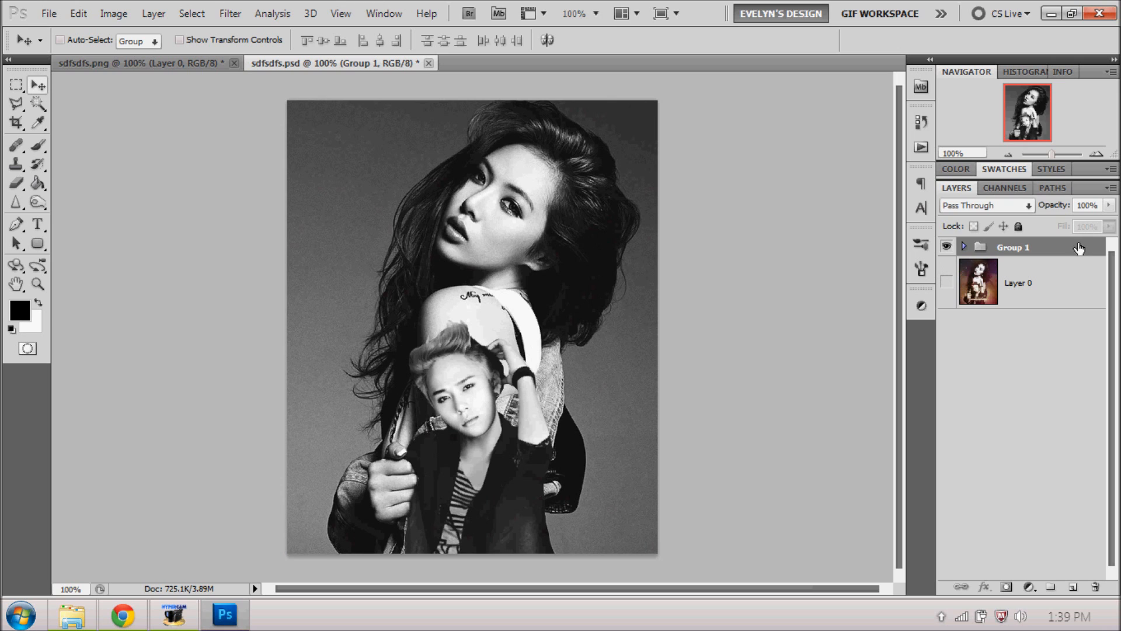
- Find the scraach1 texture in the Textures Black and White folder and open it as its own Photoshop document
{"action": "left_click", "coordinate": [72, 614]}
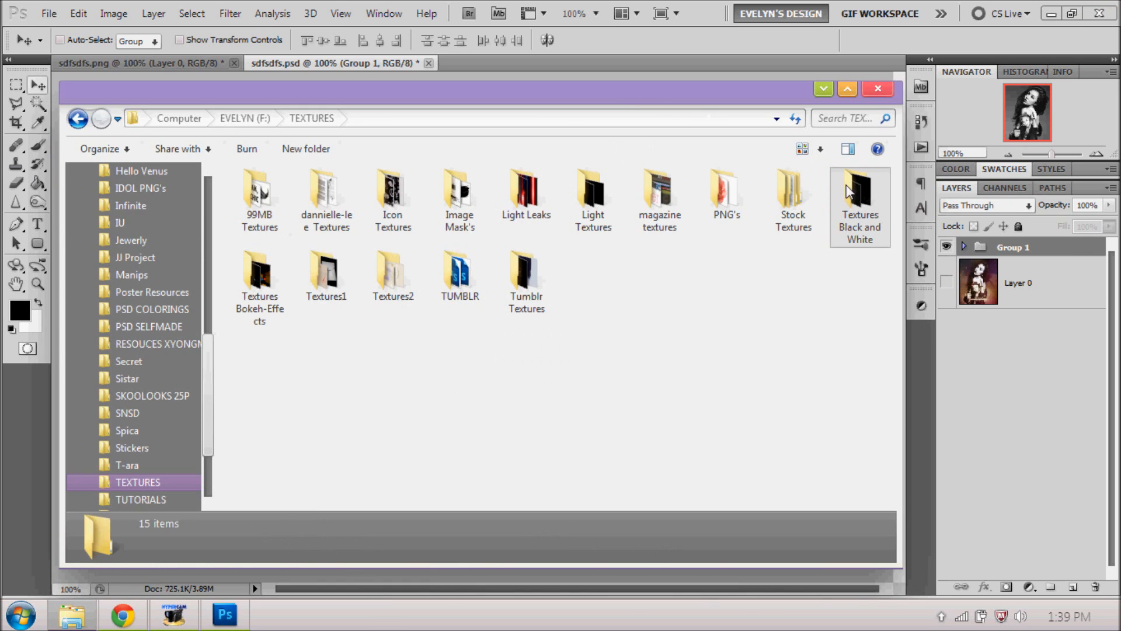
{"action": "double_click", "coordinate": [850, 198]}
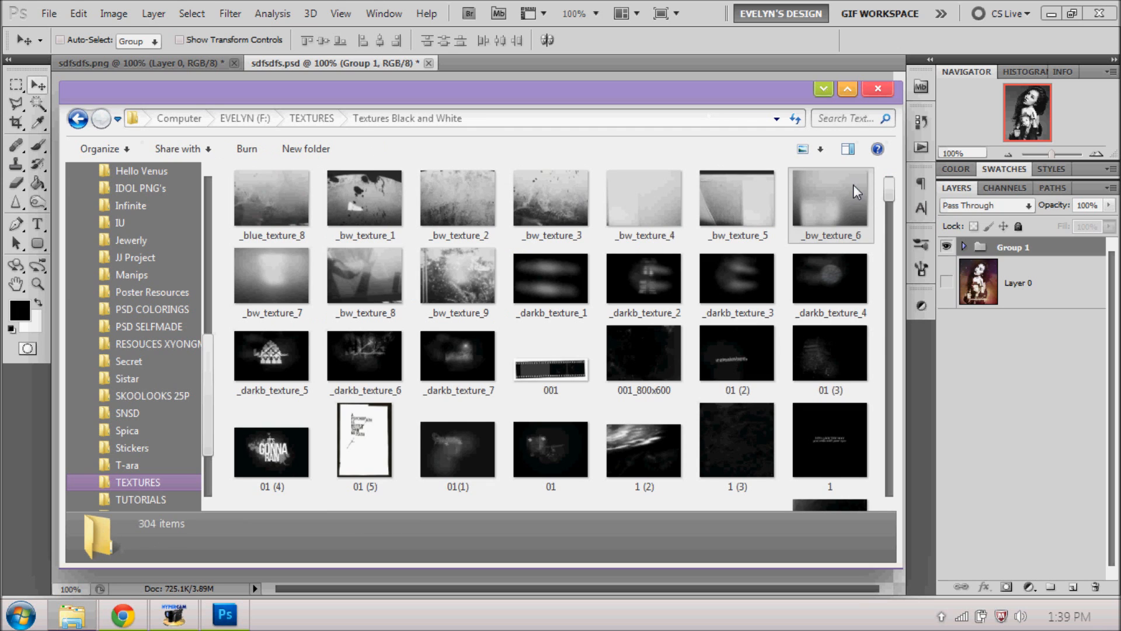
{"action": "scroll", "coordinate": [600, 356], "scroll_direction": "down", "scroll_amount": 5}
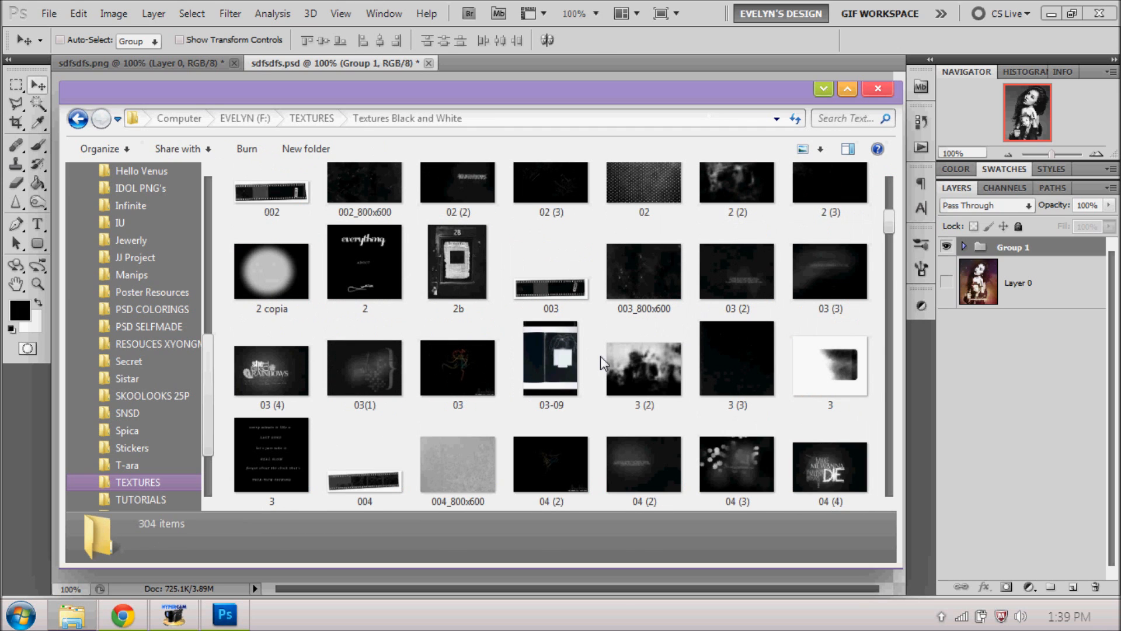
{"action": "scroll", "coordinate": [600, 362], "scroll_direction": "down", "scroll_amount": 2}
{"action": "scroll", "coordinate": [600, 370], "scroll_direction": "down", "scroll_amount": 5}
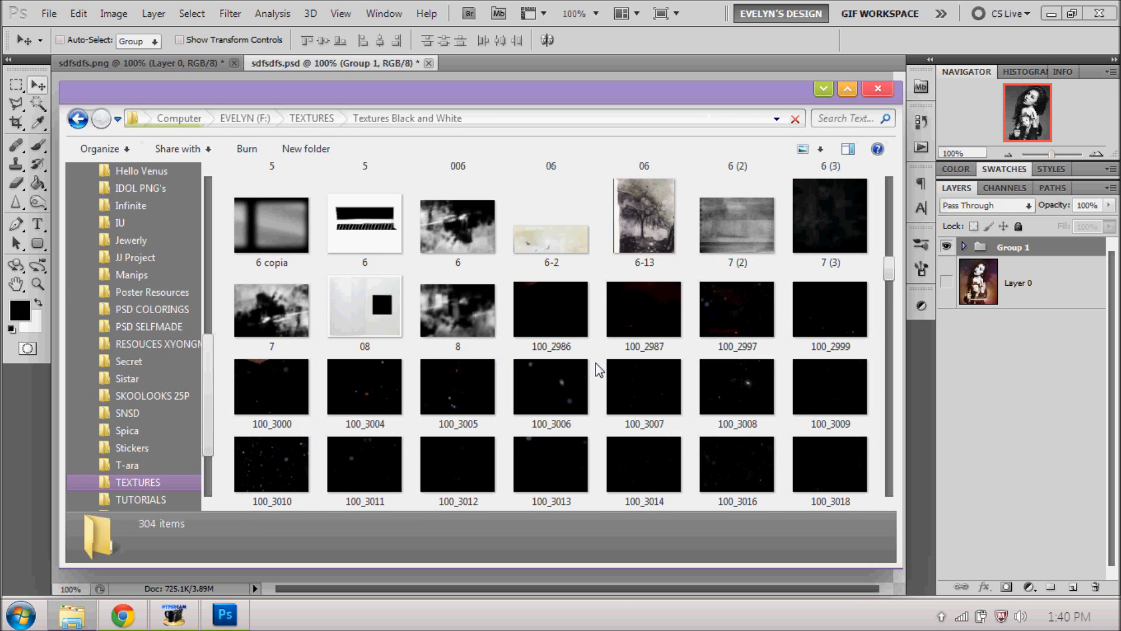
{"action": "scroll", "coordinate": [600, 362], "scroll_direction": "down", "scroll_amount": 5}
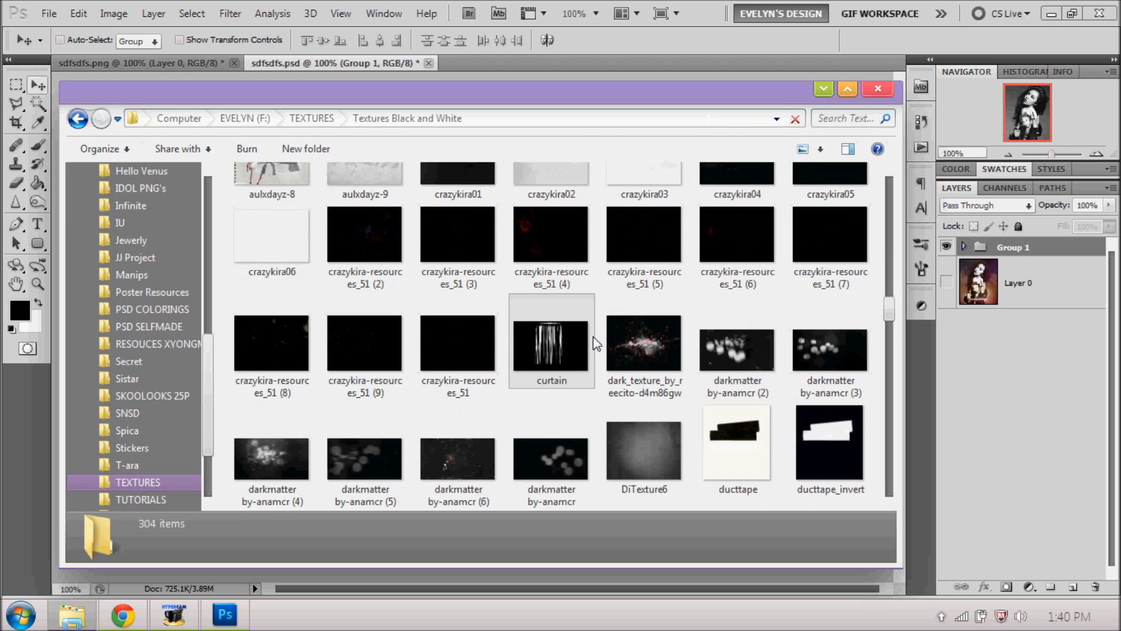
{"action": "scroll", "coordinate": [799, 283], "scroll_direction": "down", "scroll_amount": 5}
{"action": "scroll", "coordinate": [794, 287], "scroll_direction": "down", "scroll_amount": 10}
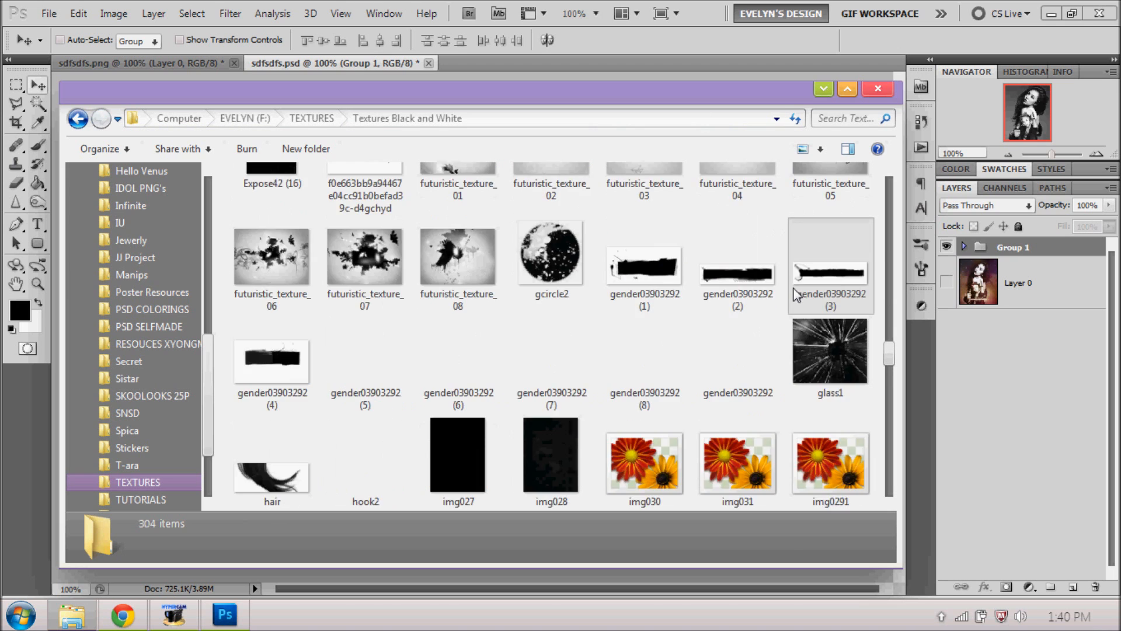
{"action": "scroll", "coordinate": [701, 322], "scroll_direction": "down", "scroll_amount": 5}
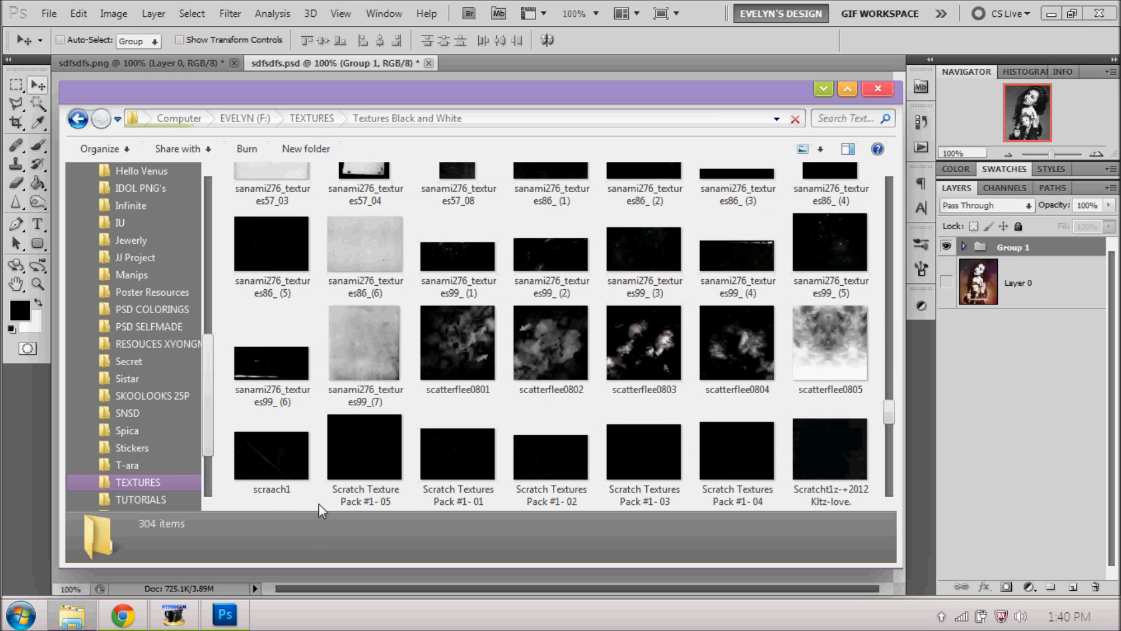
{"action": "left_click_drag", "start_coordinate": [272, 456], "coordinate": [549, 63]}
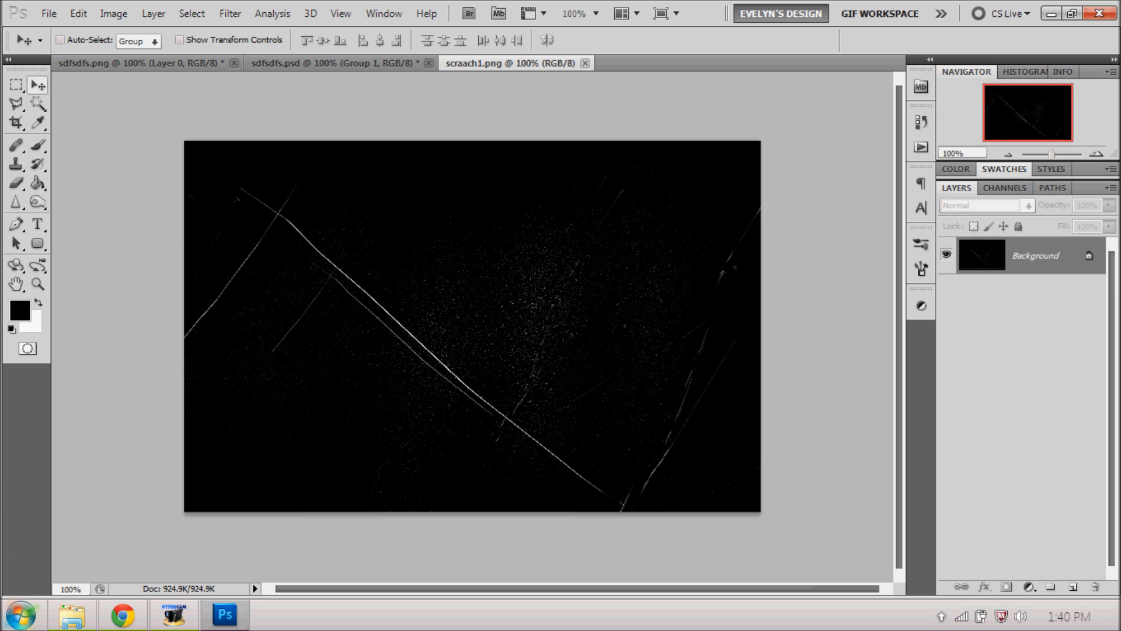
- Try out Scratch Textures Pack #1- 01 and the Scratcht1z-+2012 Kltz-love texture as separate documents, closing each one again
{"action": "left_click", "coordinate": [66, 612]}
{"action": "left_click_drag", "start_coordinate": [456, 461], "coordinate": [657, 63]}
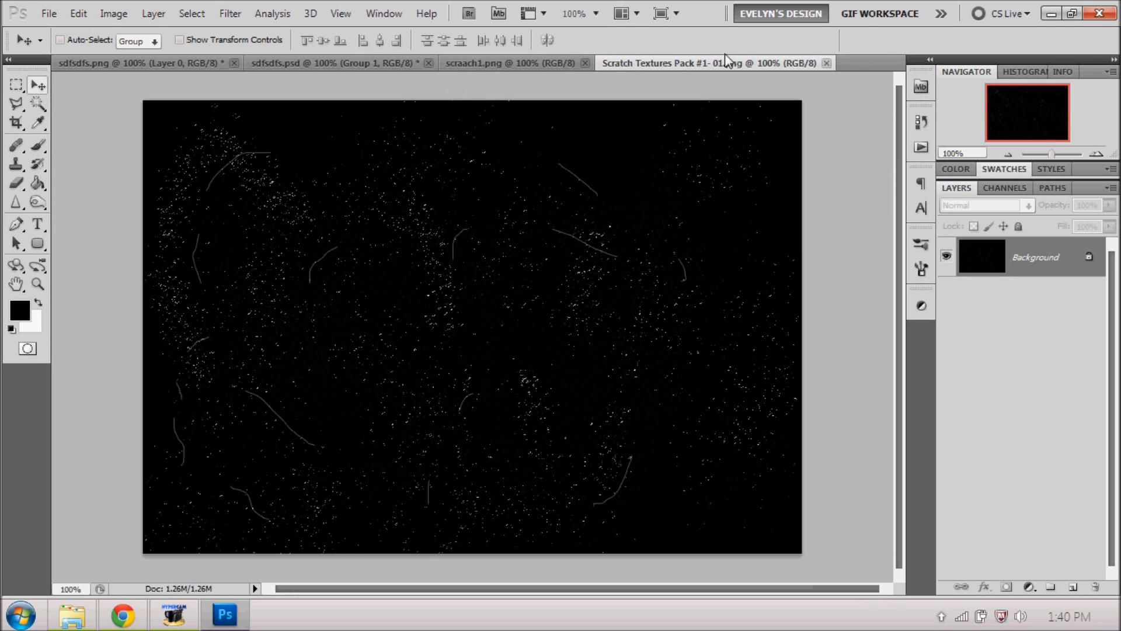
{"action": "left_click", "coordinate": [826, 63]}
{"action": "left_click", "coordinate": [72, 615]}
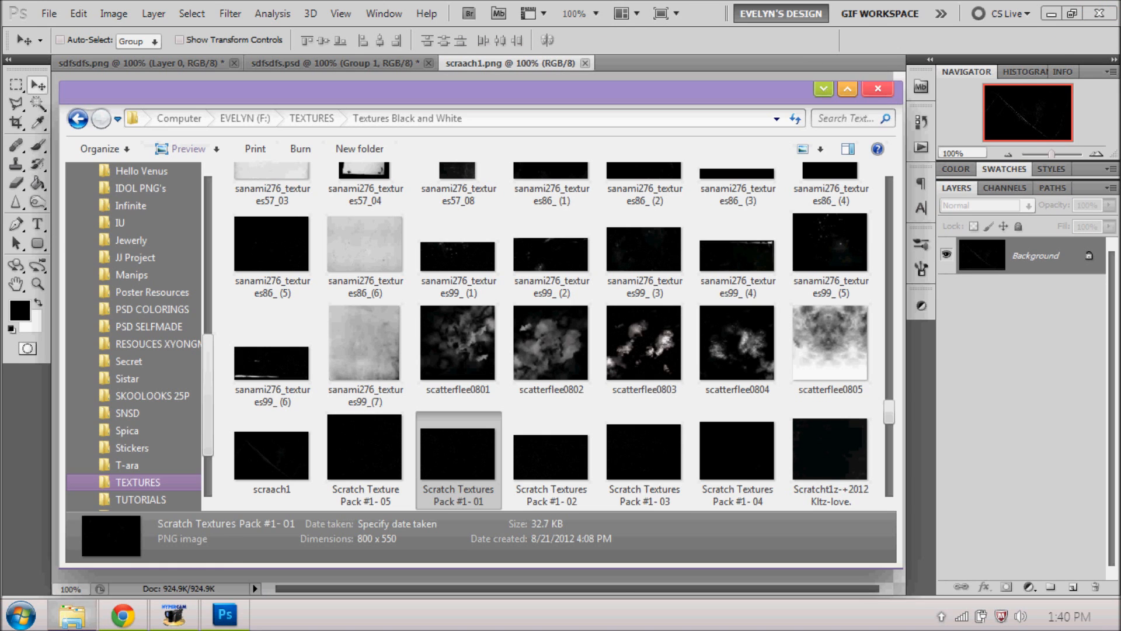
{"action": "left_click_drag", "start_coordinate": [824, 438], "coordinate": [685, 61]}
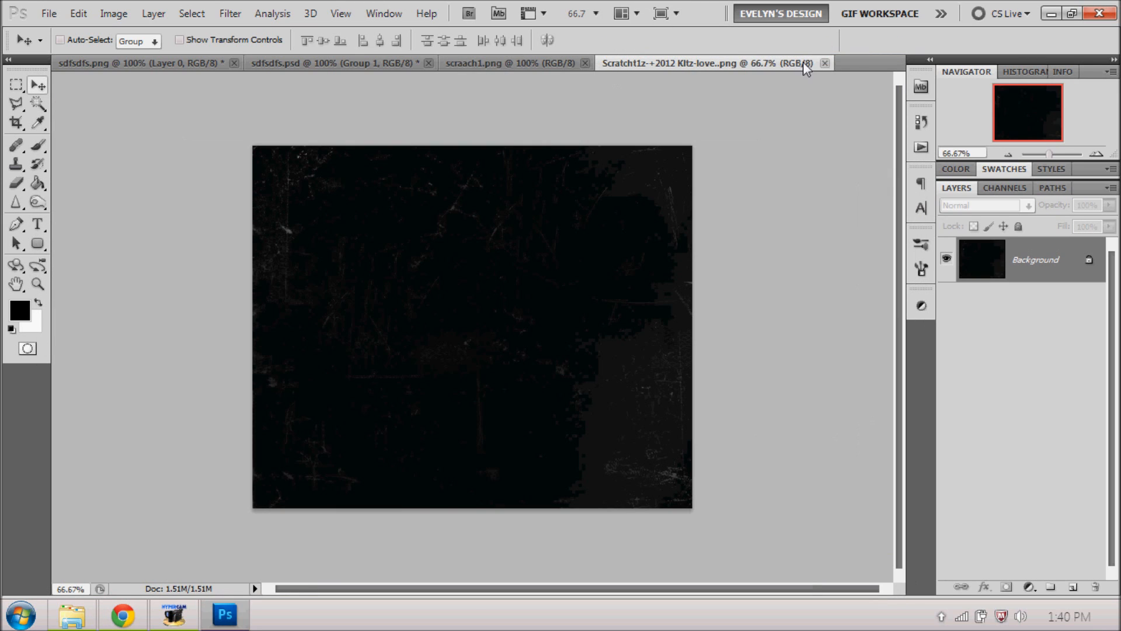
{"action": "left_click", "coordinate": [825, 62]}
- Open Scratch Textures Pack #1- 03 as its own Photoshop document and return to sdfsdfs.psd
{"action": "left_click", "coordinate": [71, 615]}
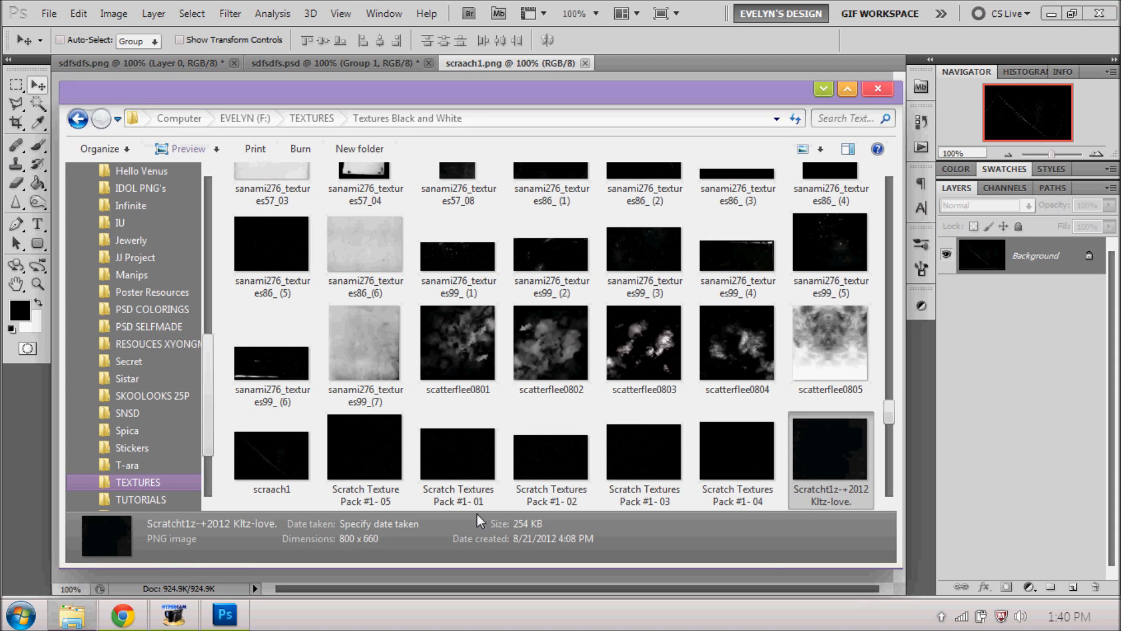
{"action": "left_click_drag", "start_coordinate": [629, 444], "coordinate": [709, 61]}
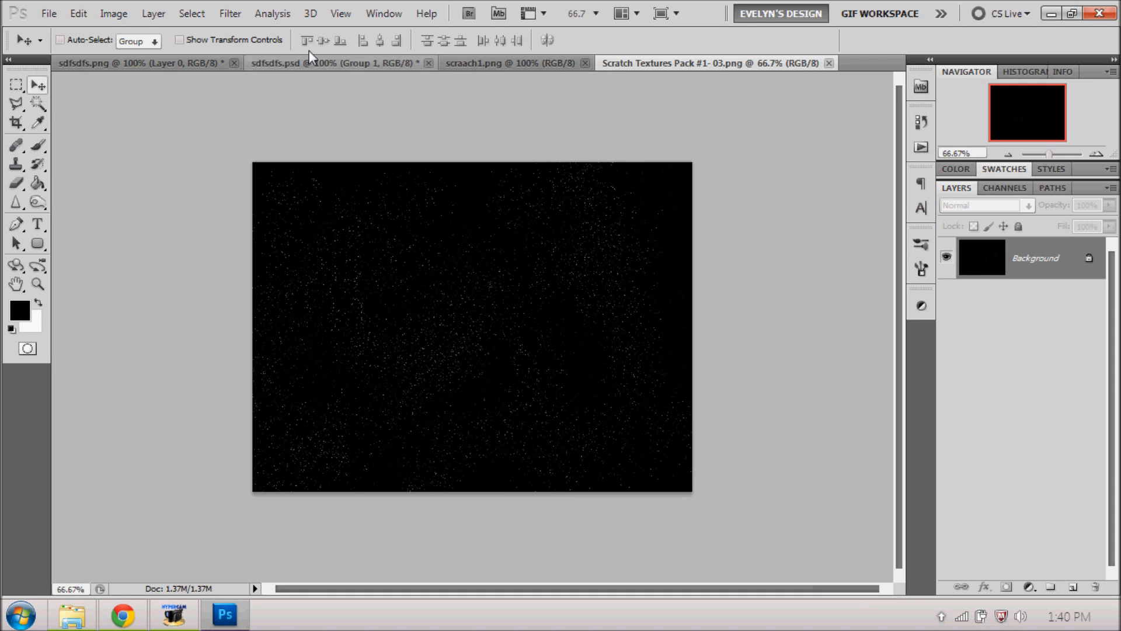
{"action": "left_click", "coordinate": [335, 60]}
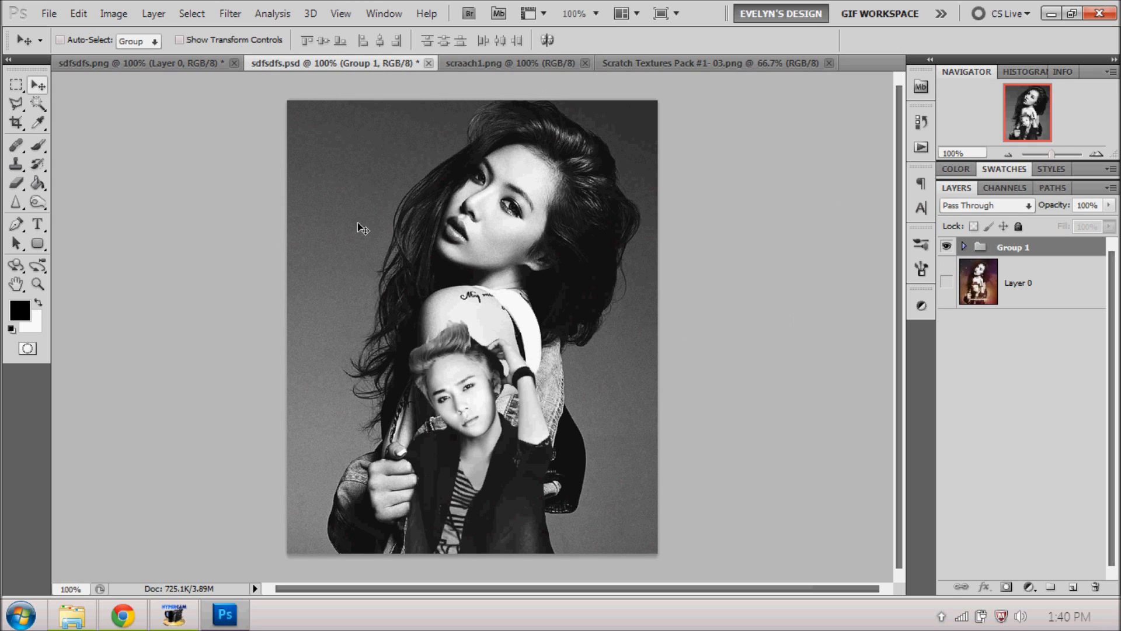
- View the finished design in sdfsdfs.png and close that document
{"action": "left_click", "coordinate": [195, 64]}
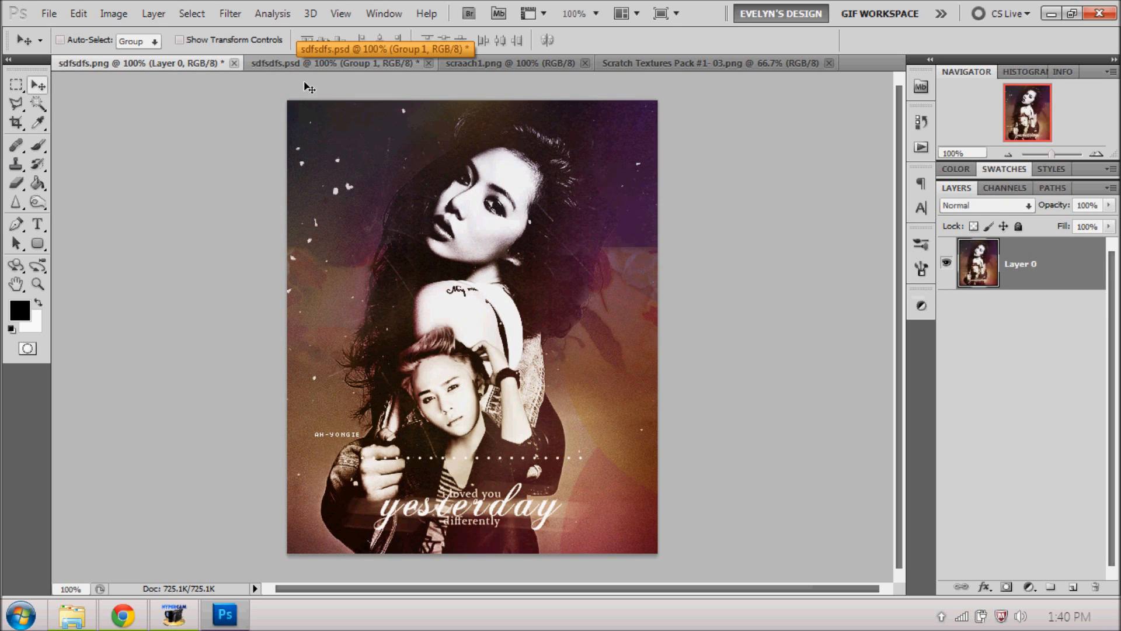
{"action": "left_click", "coordinate": [235, 64]}
{"action": "left_click", "coordinate": [541, 240]}
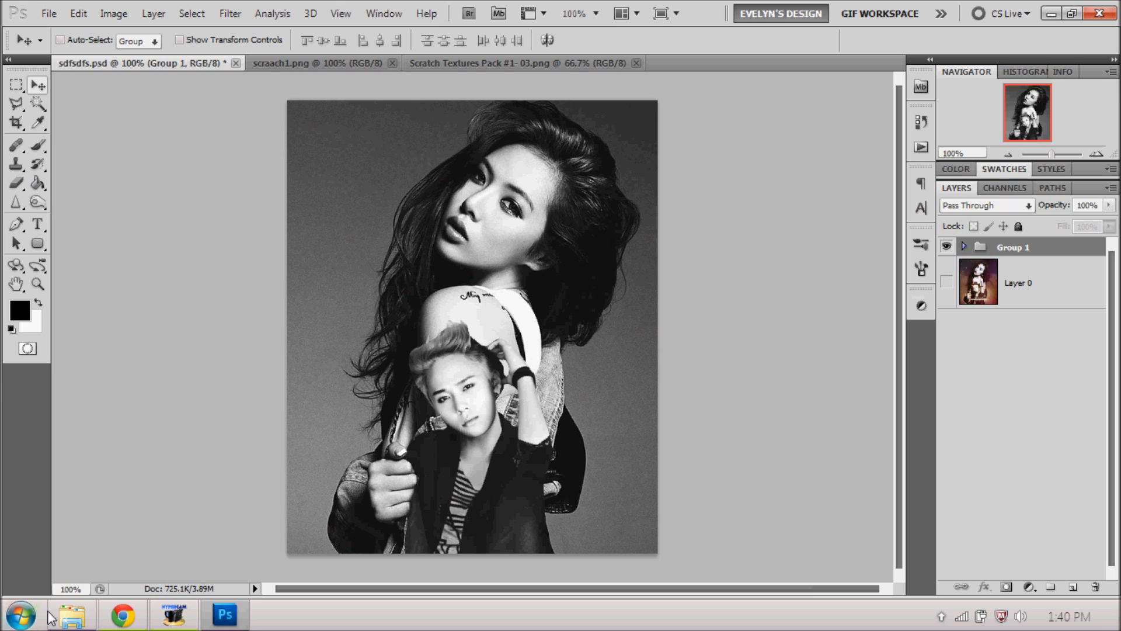
- Find _netherlands_texture_6 in the Textures1 folder and place it on the sdfsdfs.psd canvas
{"action": "left_click", "coordinate": [71, 615]}
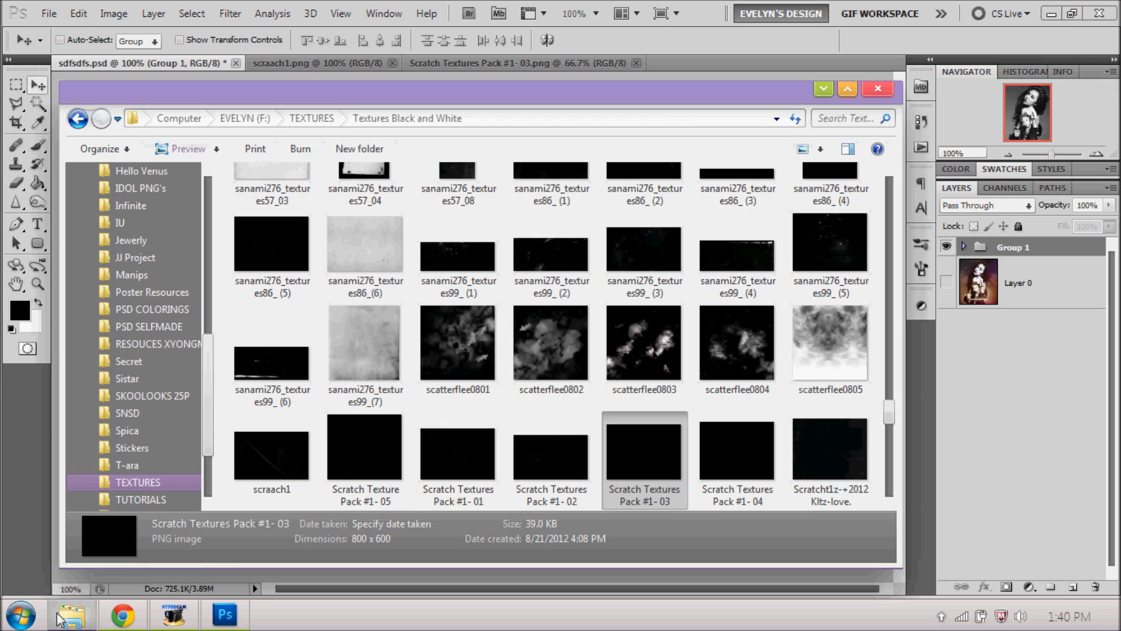
{"action": "left_click", "coordinate": [299, 122]}
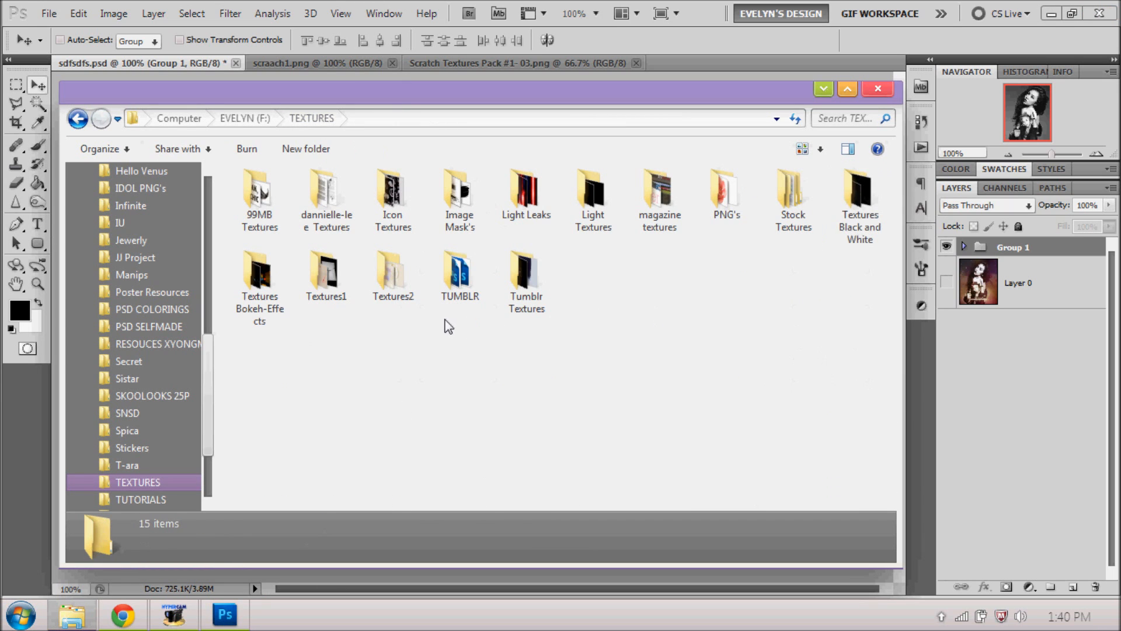
{"action": "double_click", "coordinate": [348, 286]}
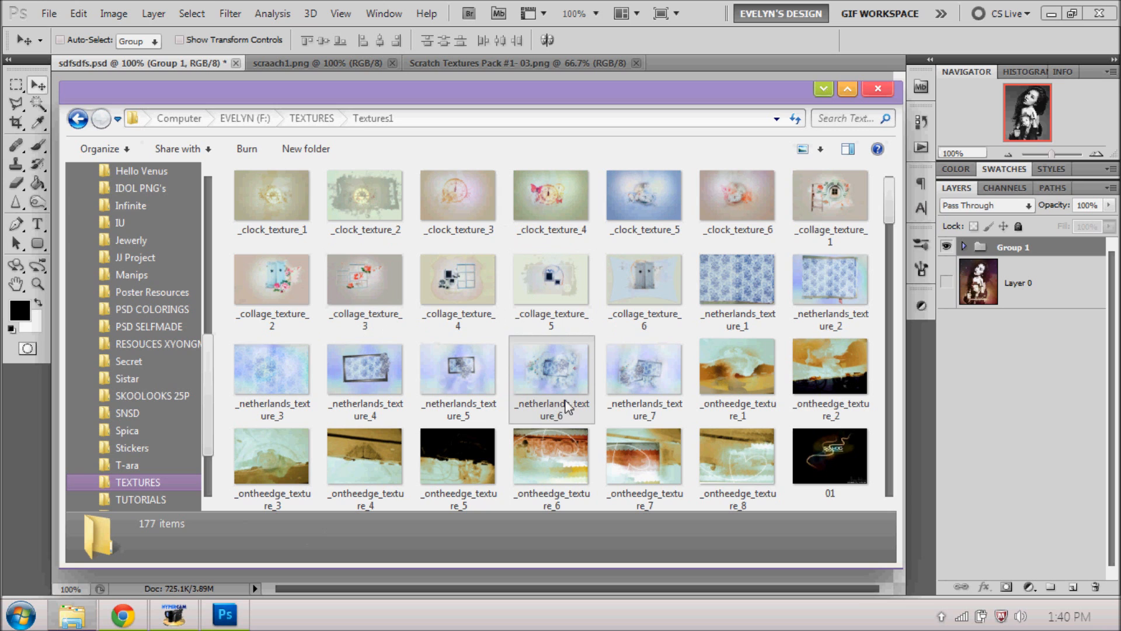
{"action": "scroll", "coordinate": [660, 369], "scroll_direction": "down", "scroll_amount": 5}
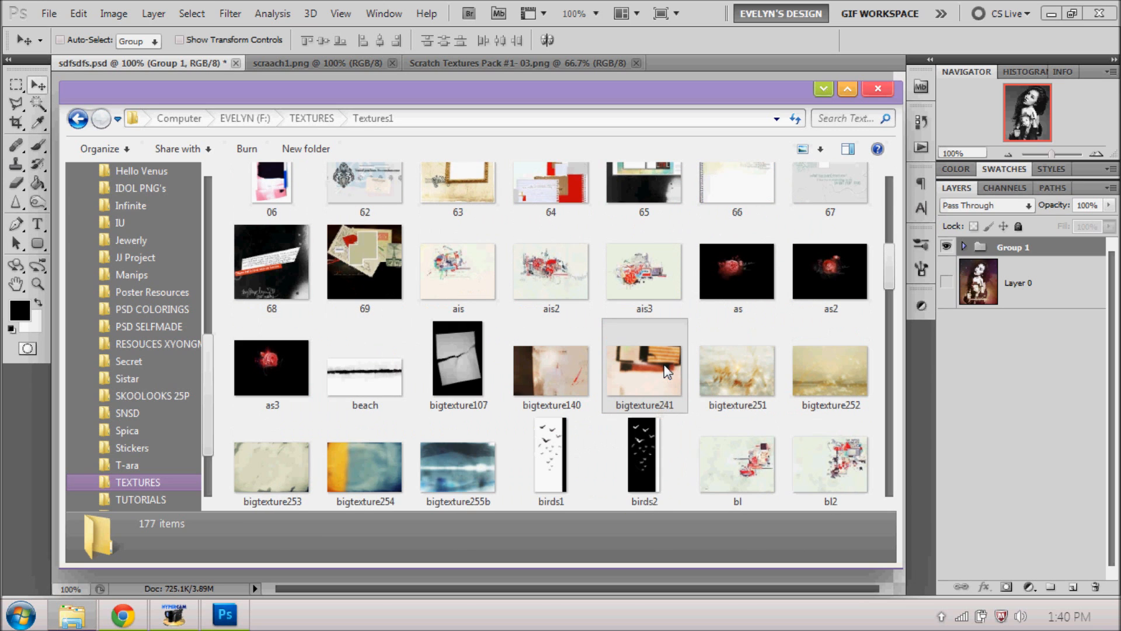
{"action": "scroll", "coordinate": [672, 350], "scroll_direction": "down", "scroll_amount": 6}
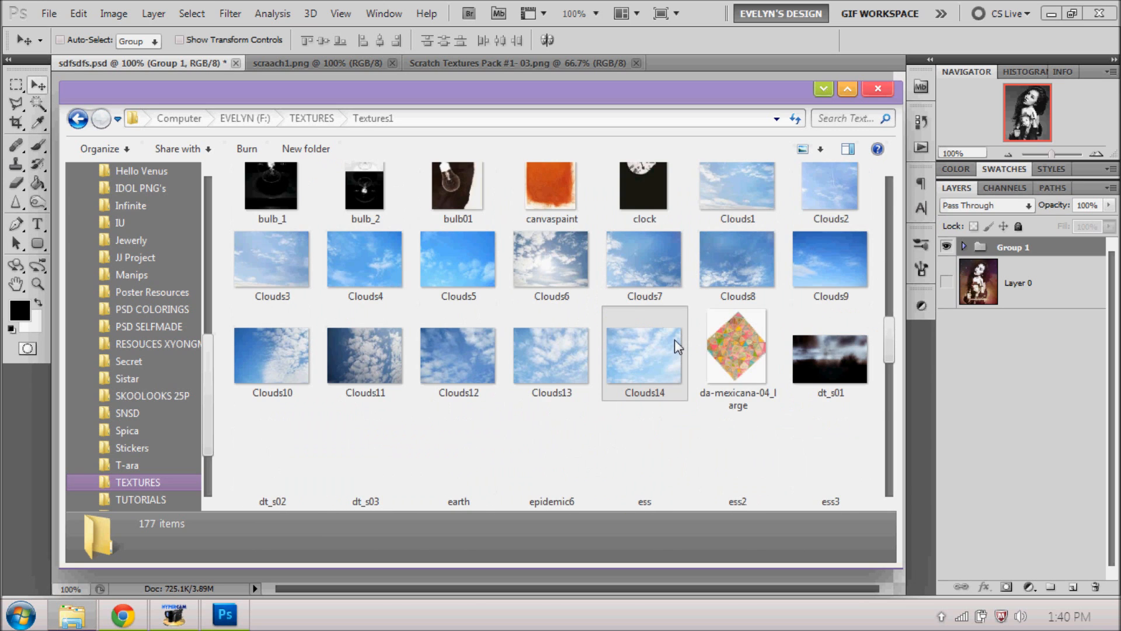
{"action": "scroll", "coordinate": [676, 340], "scroll_direction": "down", "scroll_amount": 5}
{"action": "scroll", "coordinate": [675, 341], "scroll_direction": "up", "scroll_amount": 10}
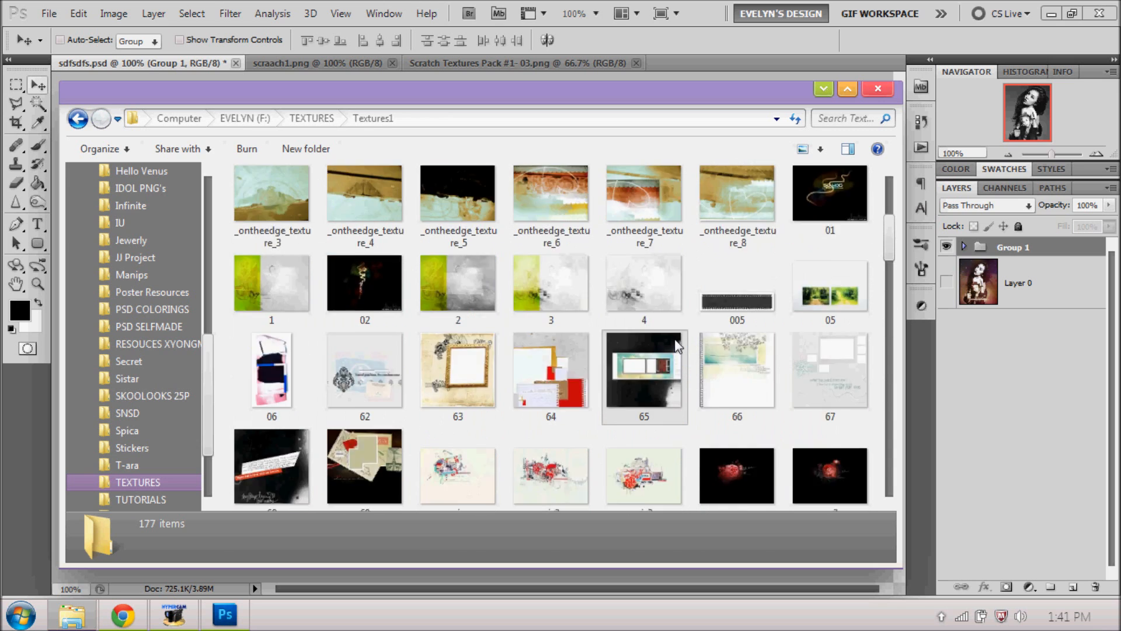
{"action": "scroll", "coordinate": [676, 345], "scroll_direction": "up", "scroll_amount": 2}
{"action": "left_click_drag", "start_coordinate": [586, 95], "coordinate": [917, 163]}
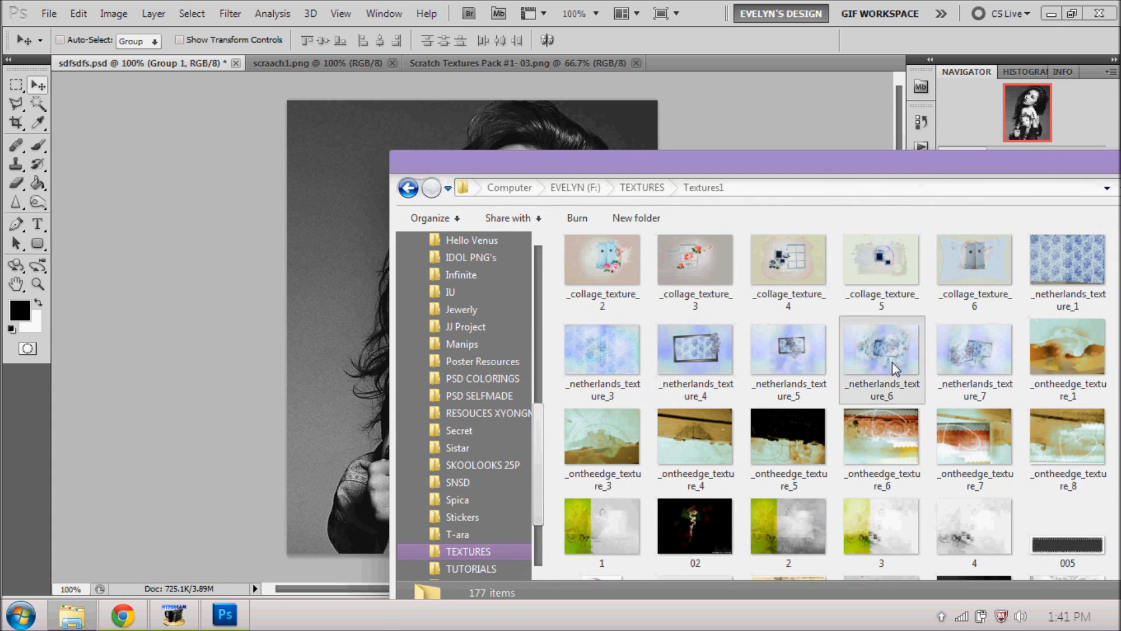
{"action": "left_click_drag", "start_coordinate": [888, 348], "coordinate": [454, 205]}
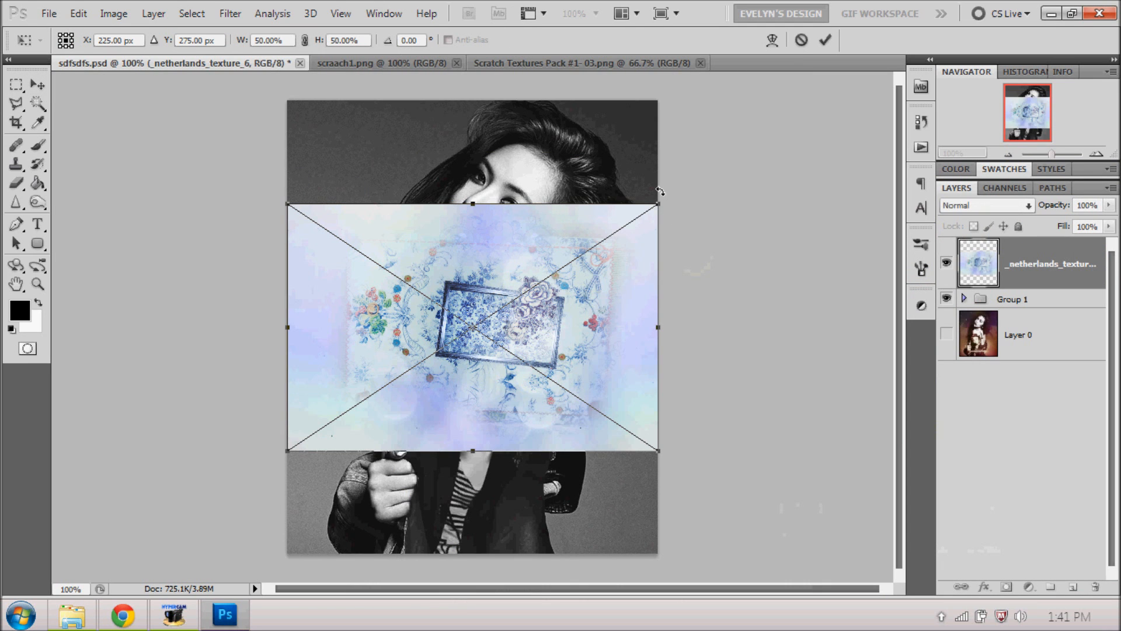
- Scale the placed _netherlands_texture_6 proportionally to about 79%, rotate it 90 degrees, and position it to cover the whole canvas
{"action": "left_click_drag", "start_coordinate": [659, 202], "coordinate": [825, 123]}
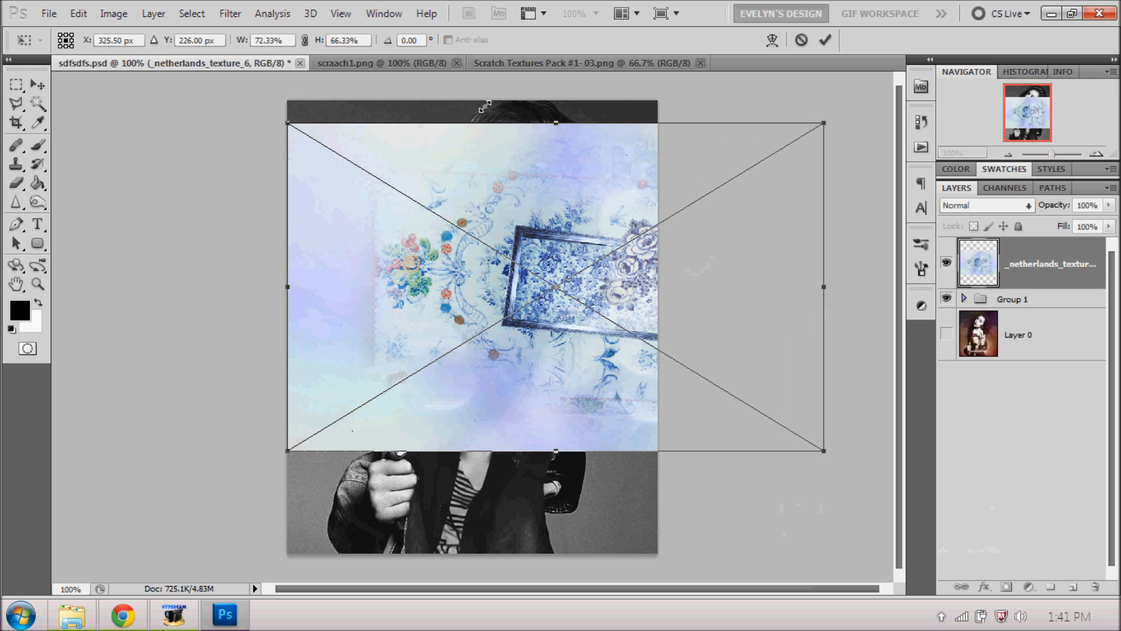
{"action": "left_click", "coordinate": [305, 40]}
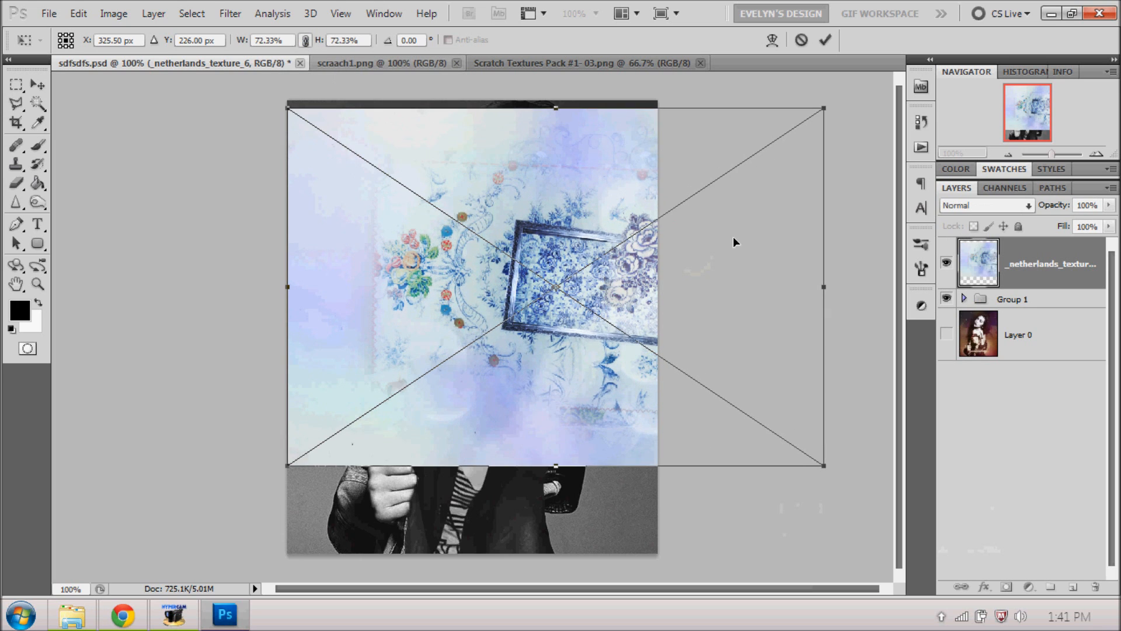
{"action": "left_click_drag", "start_coordinate": [734, 237], "coordinate": [673, 253]}
{"action": "left_click_drag", "start_coordinate": [671, 320], "coordinate": [660, 322]}
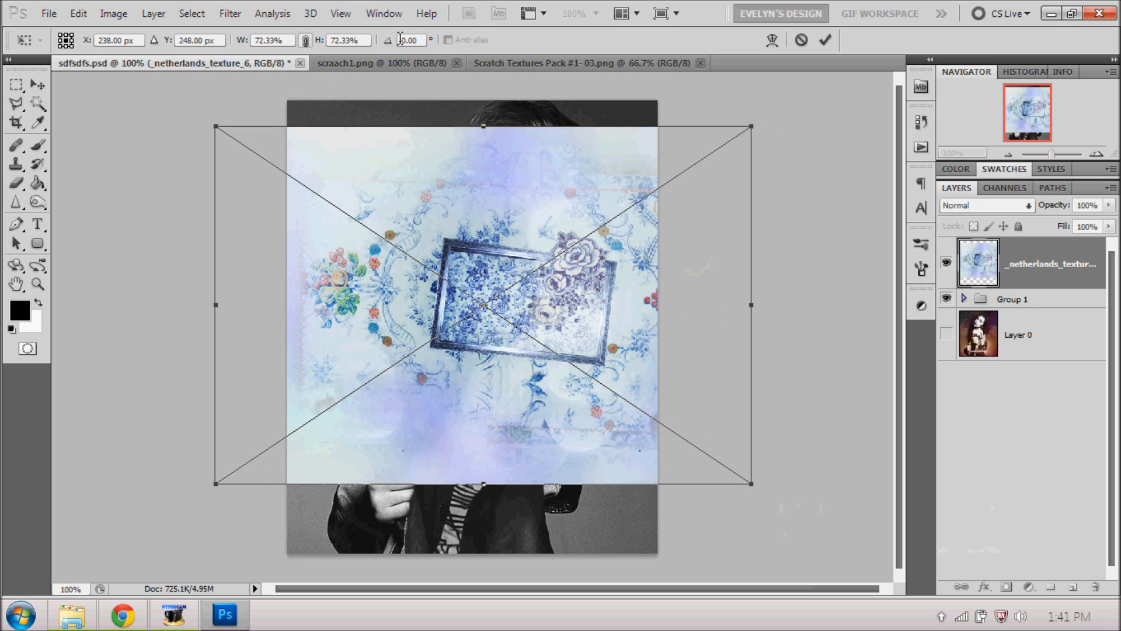
{"action": "type", "text": "9"}
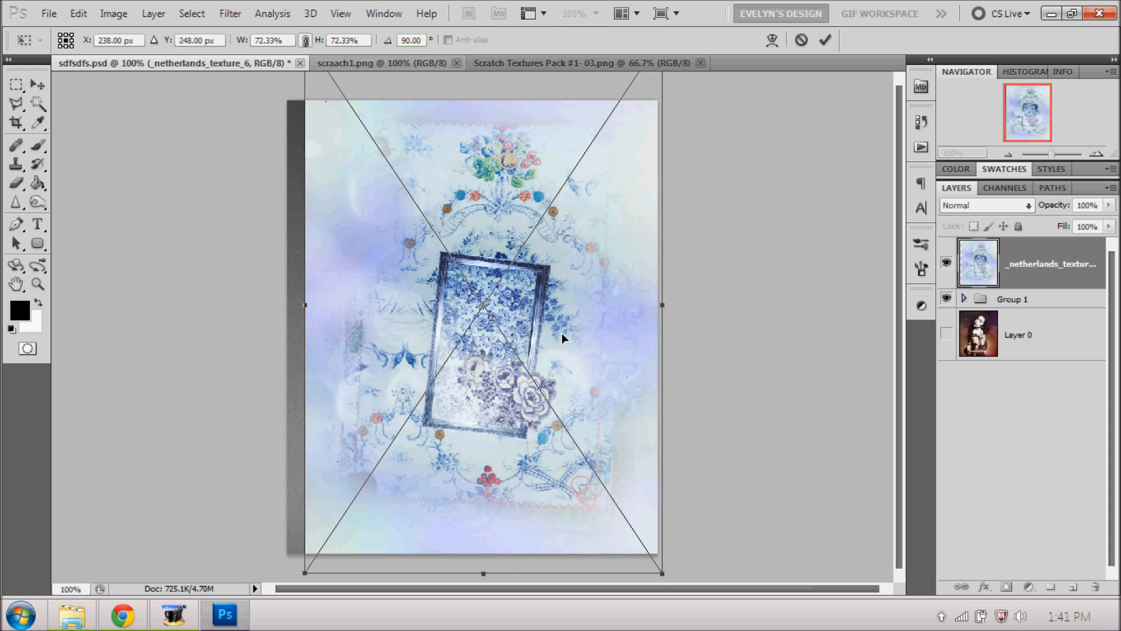
{"action": "left_click_drag", "start_coordinate": [562, 333], "coordinate": [527, 326]}
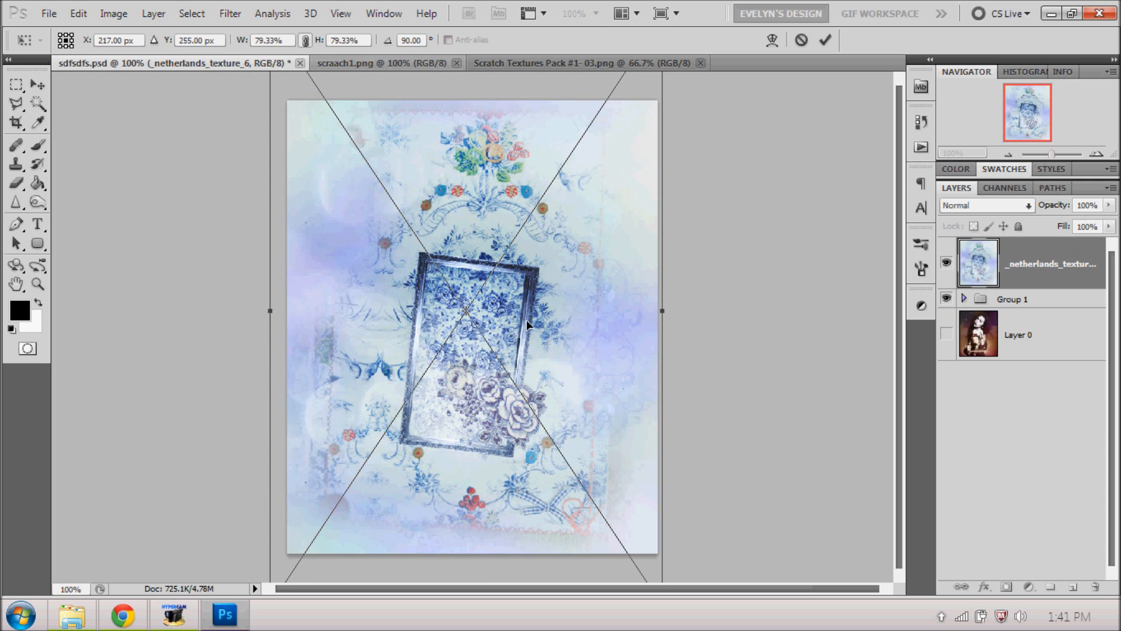
{"action": "left_click_drag", "start_coordinate": [528, 321], "coordinate": [545, 296]}
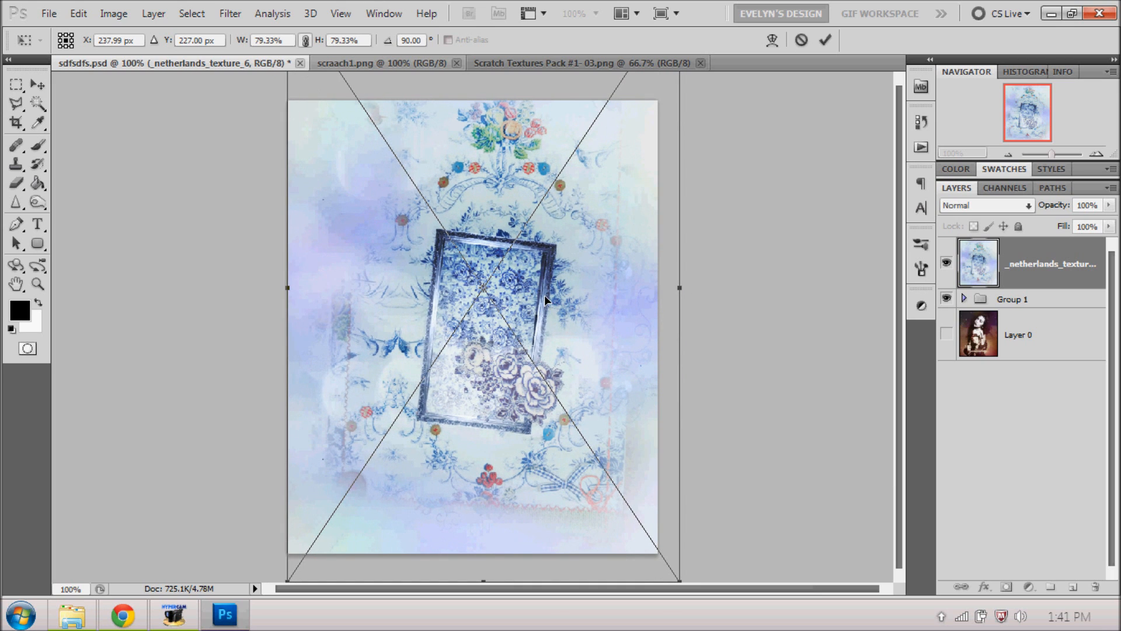
{"action": "left_click", "coordinate": [828, 40]}
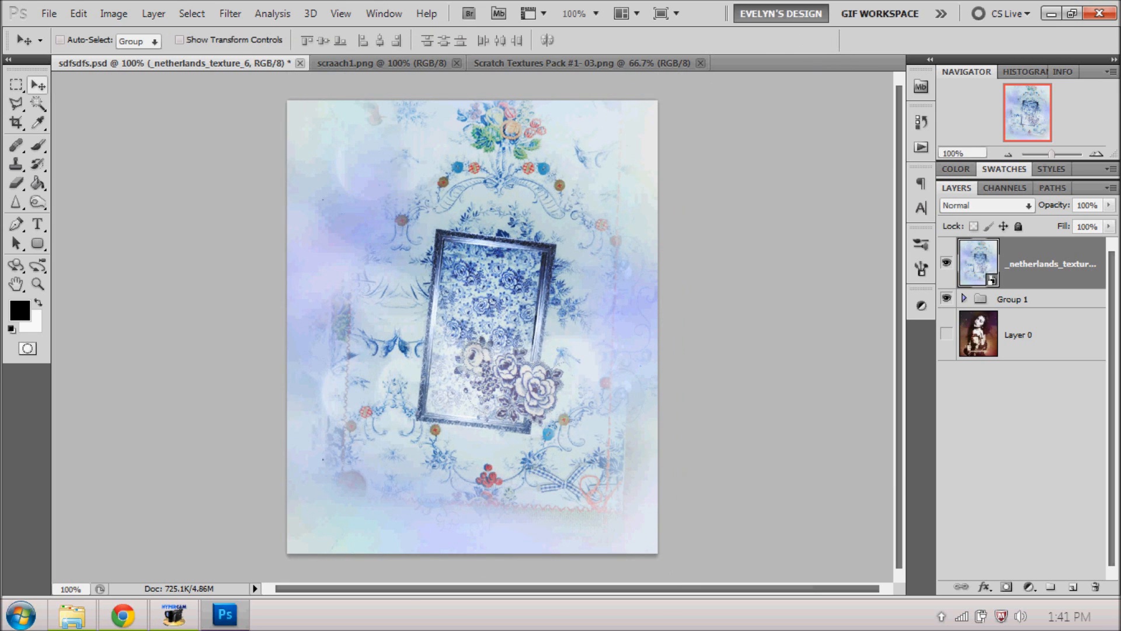
- Find _ontheedge_texture_6 in the Textures1 folder and place it on the sdfsdfs.psd canvas
{"action": "left_click", "coordinate": [71, 615]}
{"action": "scroll", "coordinate": [911, 474], "scroll_direction": "down", "scroll_amount": 10}
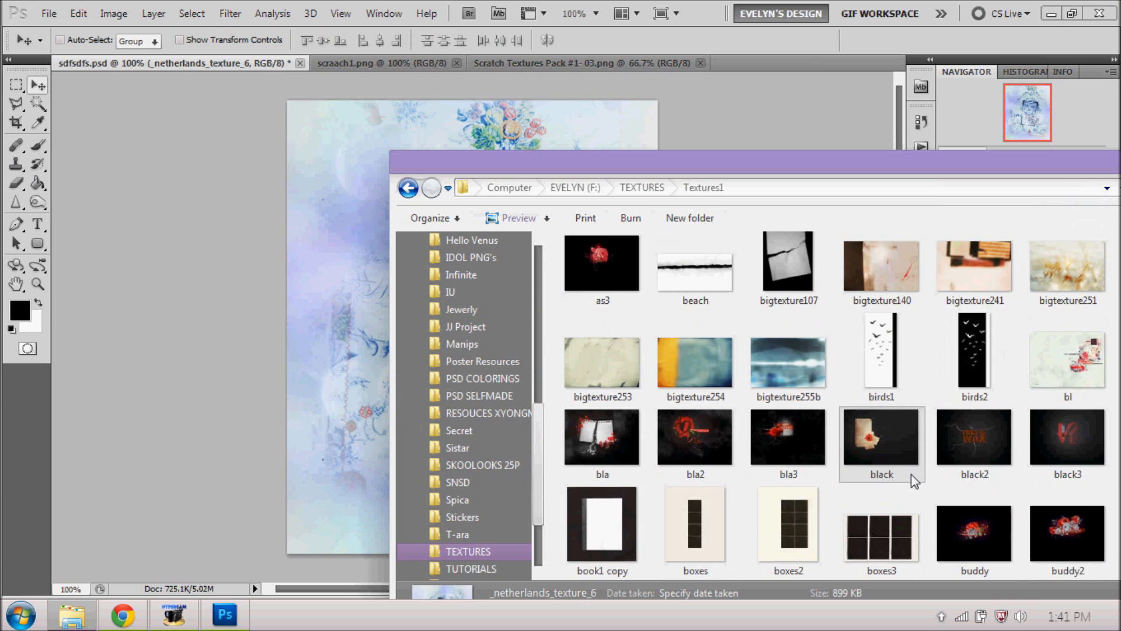
{"action": "scroll", "coordinate": [911, 474], "scroll_direction": "up", "scroll_amount": 6}
{"action": "scroll", "coordinate": [925, 355], "scroll_direction": "up", "scroll_amount": 3}
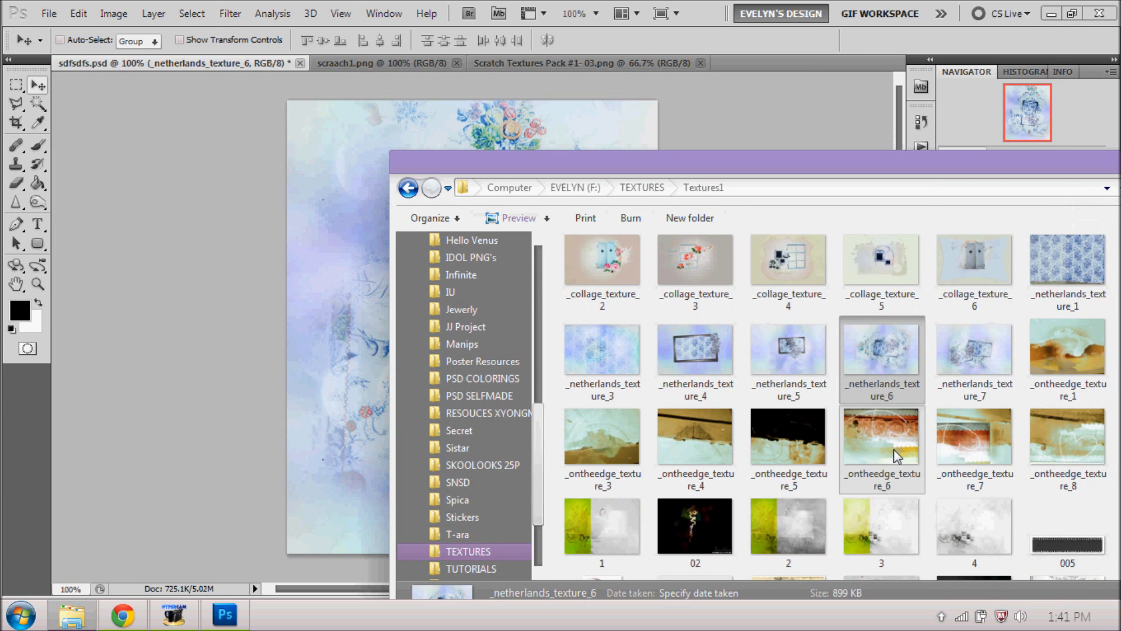
{"action": "left_click_drag", "start_coordinate": [898, 456], "coordinate": [293, 228]}
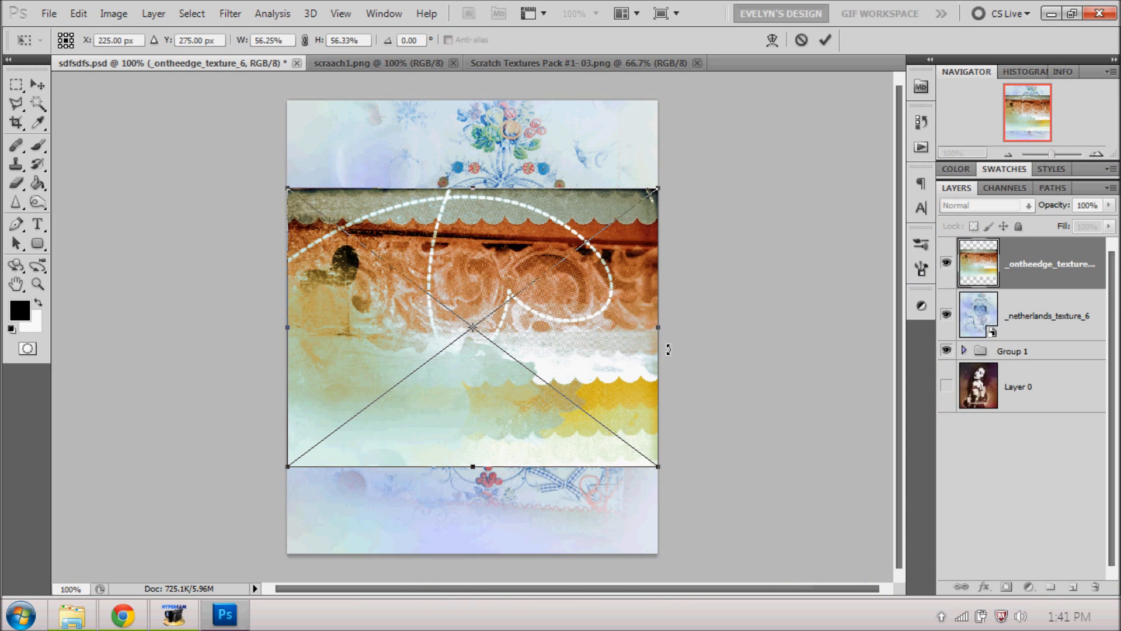
- Scale the placed _ontheedge_texture_6 proportionally to about 75% and position it over the upper part of the canvas
{"action": "left_click_drag", "start_coordinate": [660, 192], "coordinate": [785, 127]}
{"action": "left_click_drag", "start_coordinate": [695, 240], "coordinate": [612, 215]}
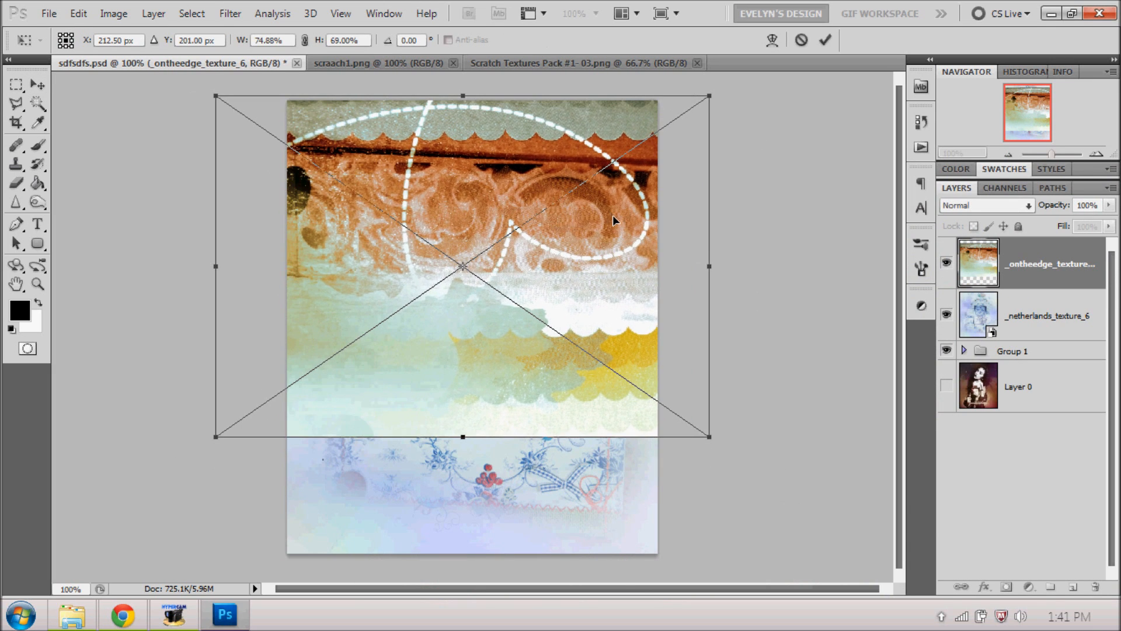
{"action": "left_click", "coordinate": [304, 40]}
{"action": "left_click_drag", "start_coordinate": [499, 202], "coordinate": [522, 219]}
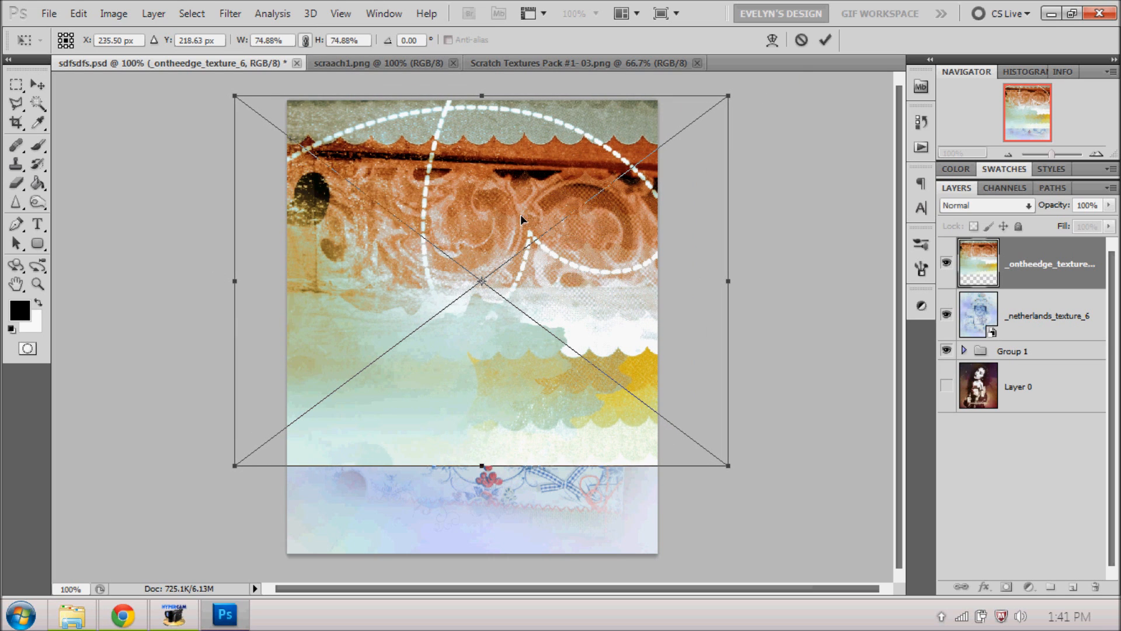
{"action": "left_click", "coordinate": [825, 40]}
- Hide the _ontheedge_texture_6 layer and set the _netherlands_texture_6 layer's blend mode to Overlay
{"action": "left_click", "coordinate": [947, 283]}
{"action": "left_click", "coordinate": [1045, 318]}
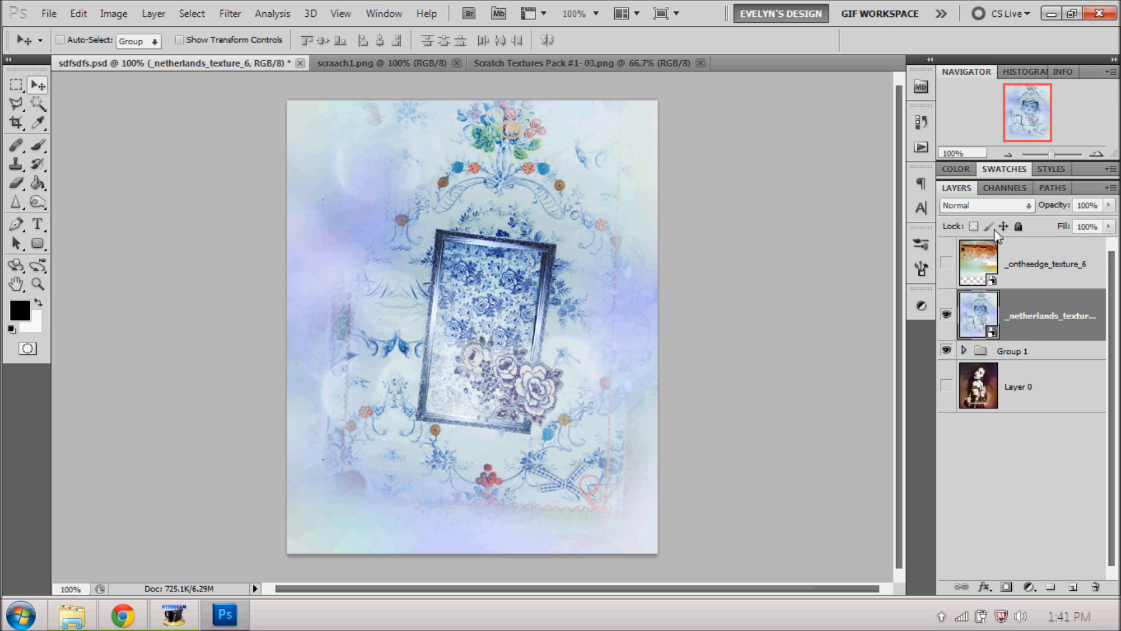
{"action": "left_click", "coordinate": [987, 205]}
{"action": "left_click", "coordinate": [966, 178]}
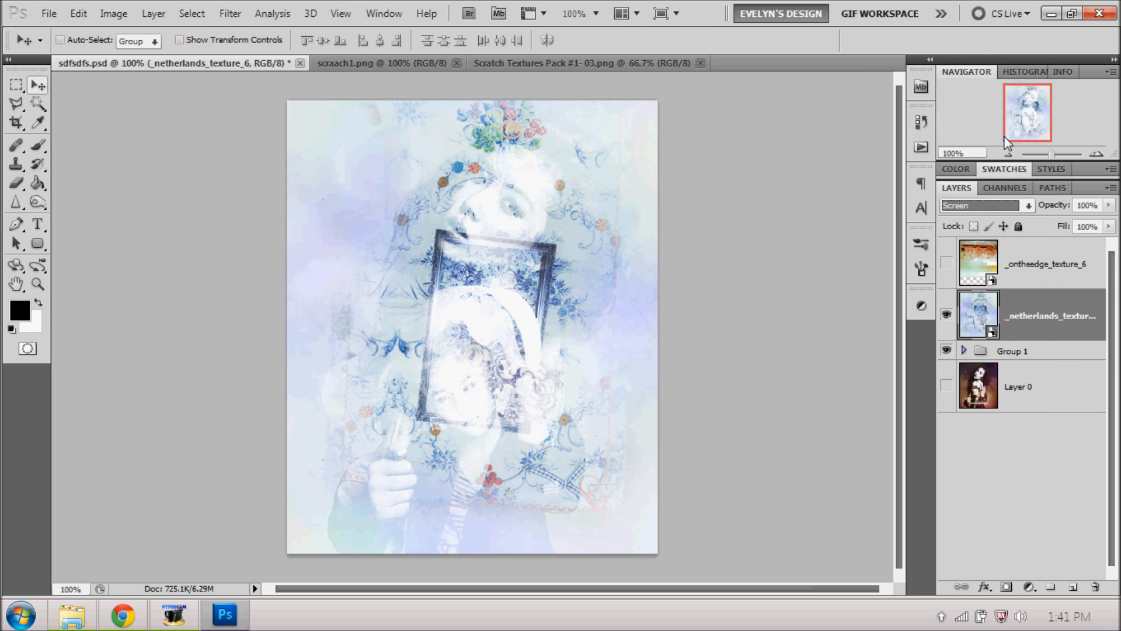
{"action": "key", "text": "Down"}
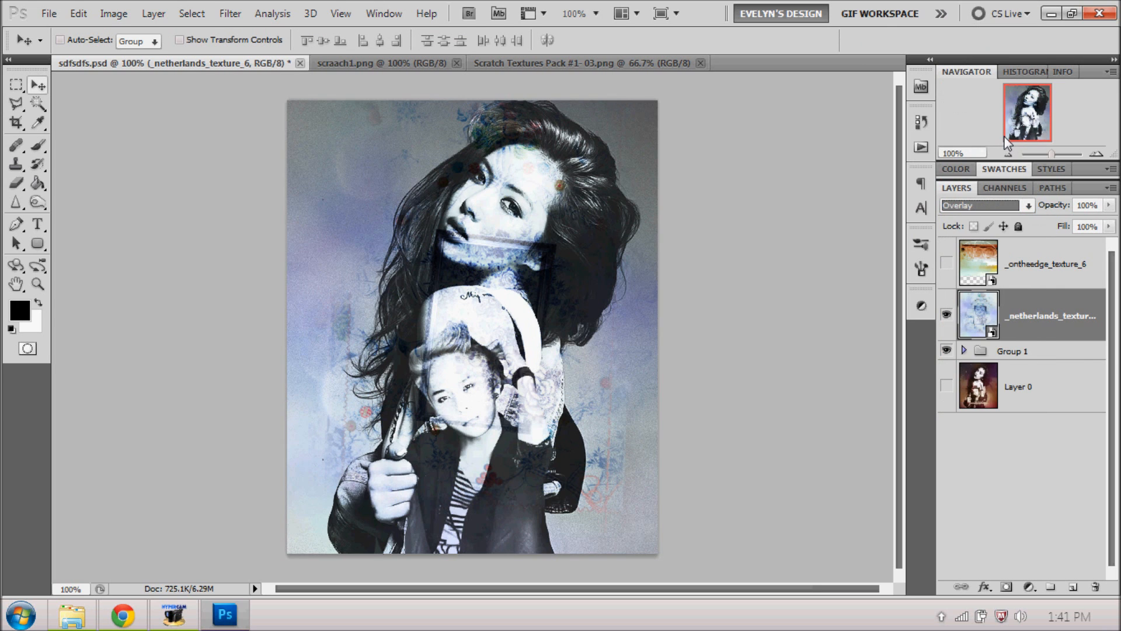
- Add a layer mask to the _netherlands_texture_6 layer and reset the brush presets to the default set
{"action": "left_click", "coordinate": [1005, 587]}
{"action": "left_click", "coordinate": [36, 147]}
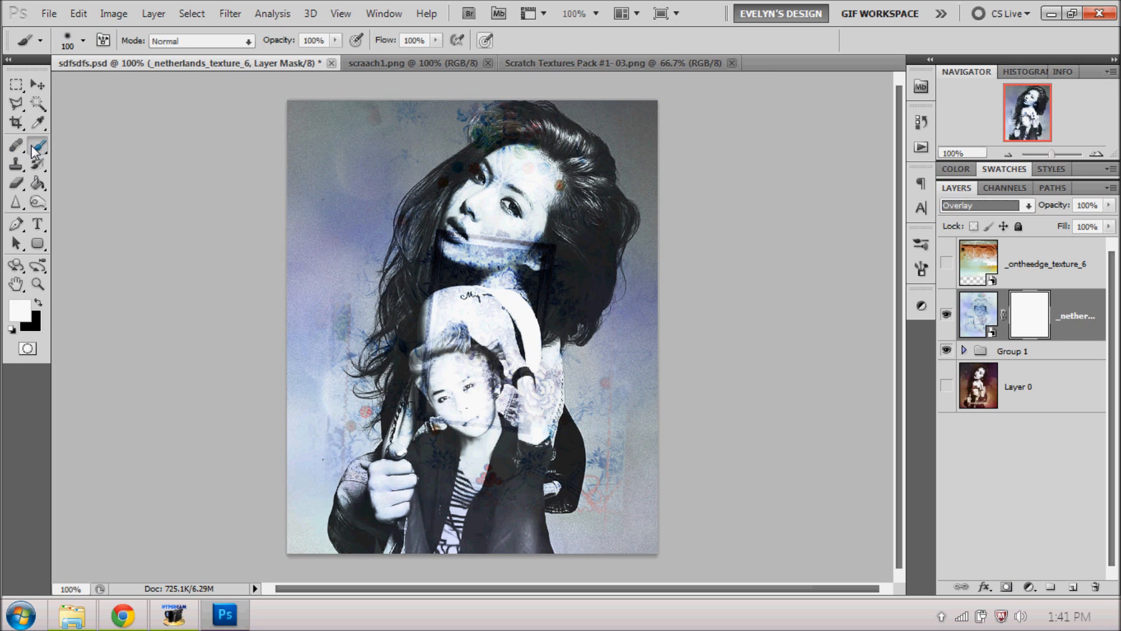
{"action": "right_click", "coordinate": [490, 254]}
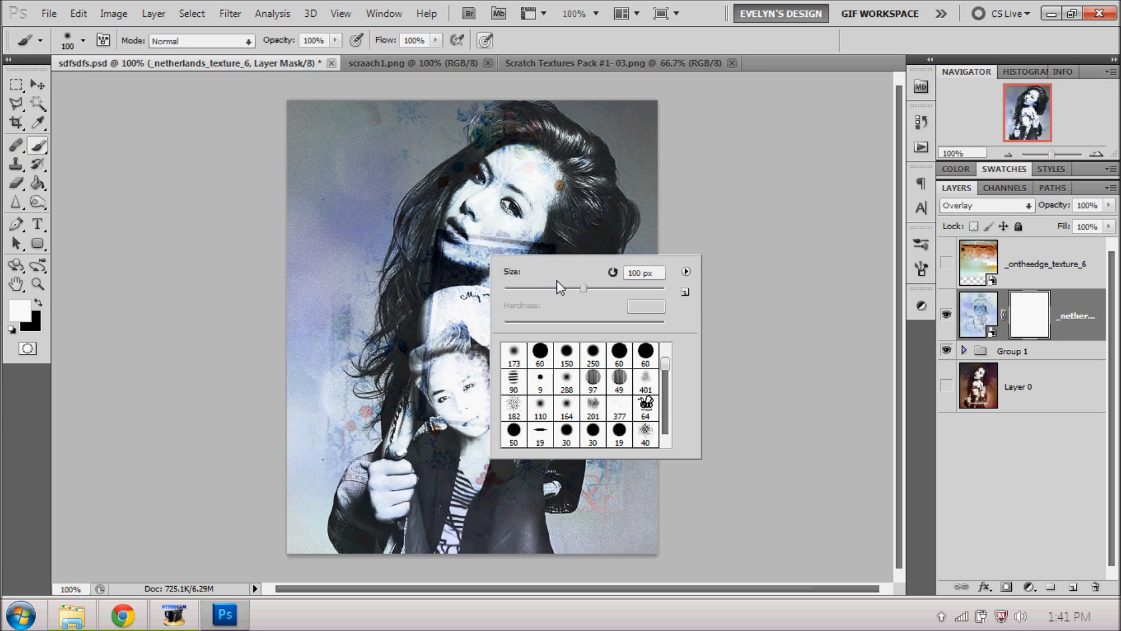
{"action": "left_click", "coordinate": [514, 355]}
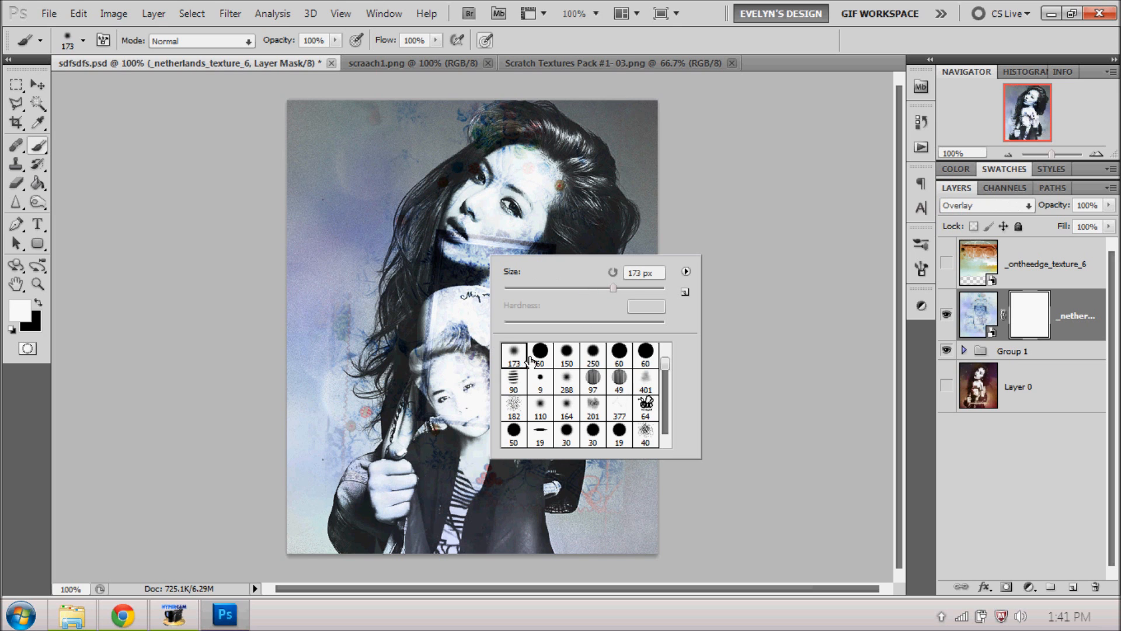
{"action": "left_click", "coordinate": [687, 271]}
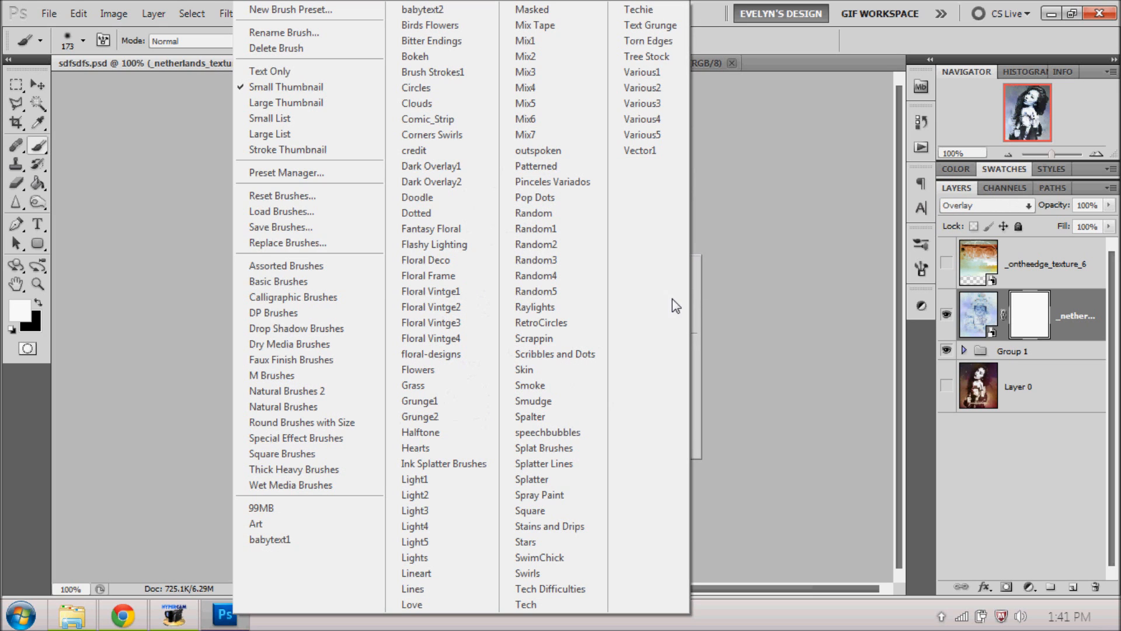
{"action": "left_click", "coordinate": [274, 196]}
{"action": "left_click", "coordinate": [500, 245]}
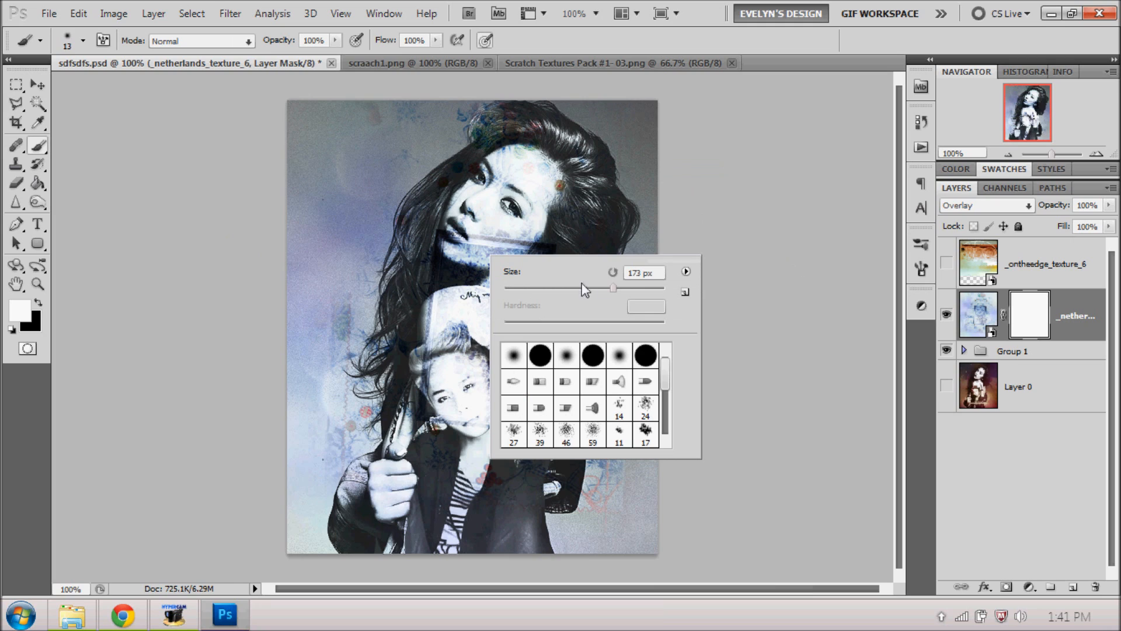
- Choose the soft round brush with 0% hardness and a size of about 129 px
{"action": "left_click", "coordinate": [514, 354]}
{"action": "left_click", "coordinate": [642, 307]}
{"action": "left_click", "coordinate": [534, 288]}
{"action": "left_click", "coordinate": [563, 288]}
{"action": "left_click", "coordinate": [586, 289]}
{"action": "left_click", "coordinate": [595, 288]}
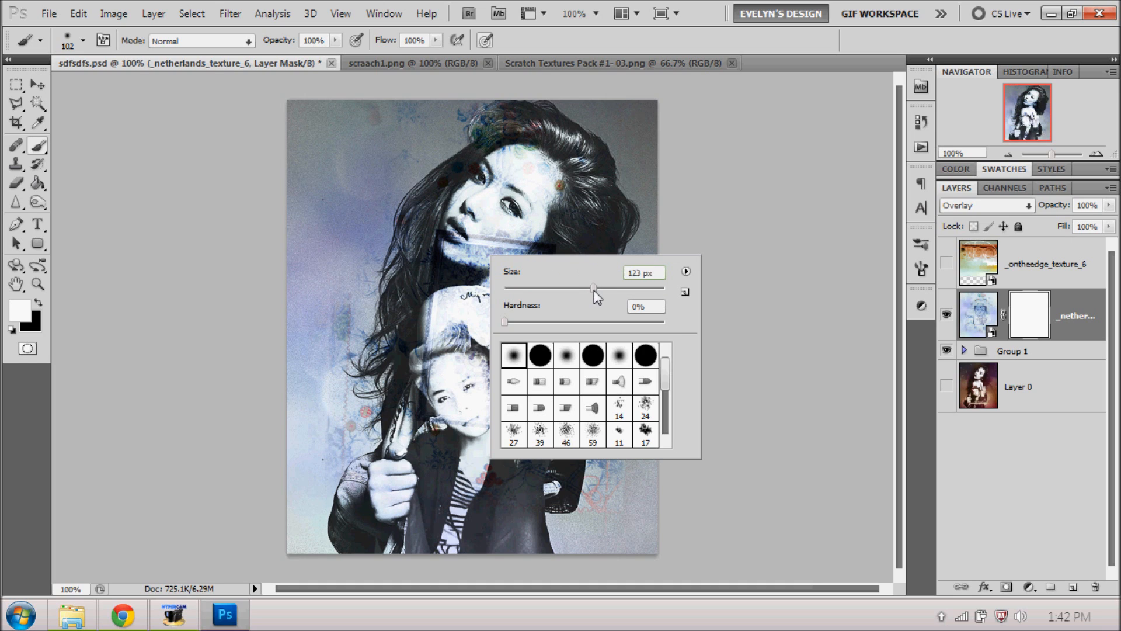
{"action": "left_click", "coordinate": [916, 196]}
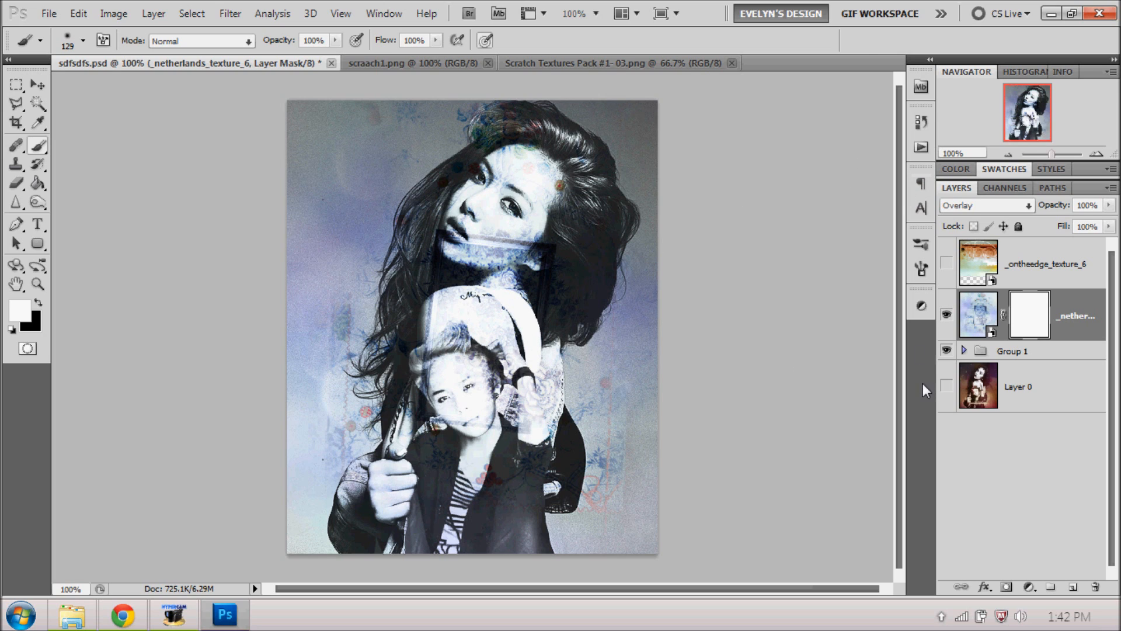
- Paint black on the _netherlands_texture_6 mask over both figures' faces, skin and clothing to remove the texture from them
{"action": "left_click_drag", "start_coordinate": [1023, 317], "coordinate": [1031, 316]}
{"action": "key", "text": "x"}
{"action": "mouse_move", "coordinate": [462, 257]}
{"action": "left_mouse_down"}
{"action": "mouse_move", "coordinate": [537, 149]}
{"action": "mouse_move", "coordinate": [490, 104]}
{"action": "mouse_move", "coordinate": [570, 193]}
{"action": "mouse_move", "coordinate": [569, 295]}
{"action": "mouse_move", "coordinate": [588, 265]}
{"action": "mouse_move", "coordinate": [561, 197]}
{"action": "mouse_move", "coordinate": [605, 312]}
{"action": "mouse_move", "coordinate": [488, 310]}
{"action": "mouse_move", "coordinate": [426, 380]}
{"action": "mouse_move", "coordinate": [432, 520]}
{"action": "mouse_move", "coordinate": [435, 304]}
{"action": "mouse_move", "coordinate": [403, 478]}
{"action": "mouse_move", "coordinate": [386, 502]}
{"action": "mouse_move", "coordinate": [467, 497]}
{"action": "left_mouse_up"}
{"action": "mouse_move", "coordinate": [467, 403]}
{"action": "left_mouse_down"}
{"action": "mouse_move", "coordinate": [514, 467]}
{"action": "mouse_move", "coordinate": [555, 374]}
{"action": "mouse_move", "coordinate": [452, 404]}
{"action": "mouse_move", "coordinate": [398, 560]}
{"action": "left_mouse_up"}
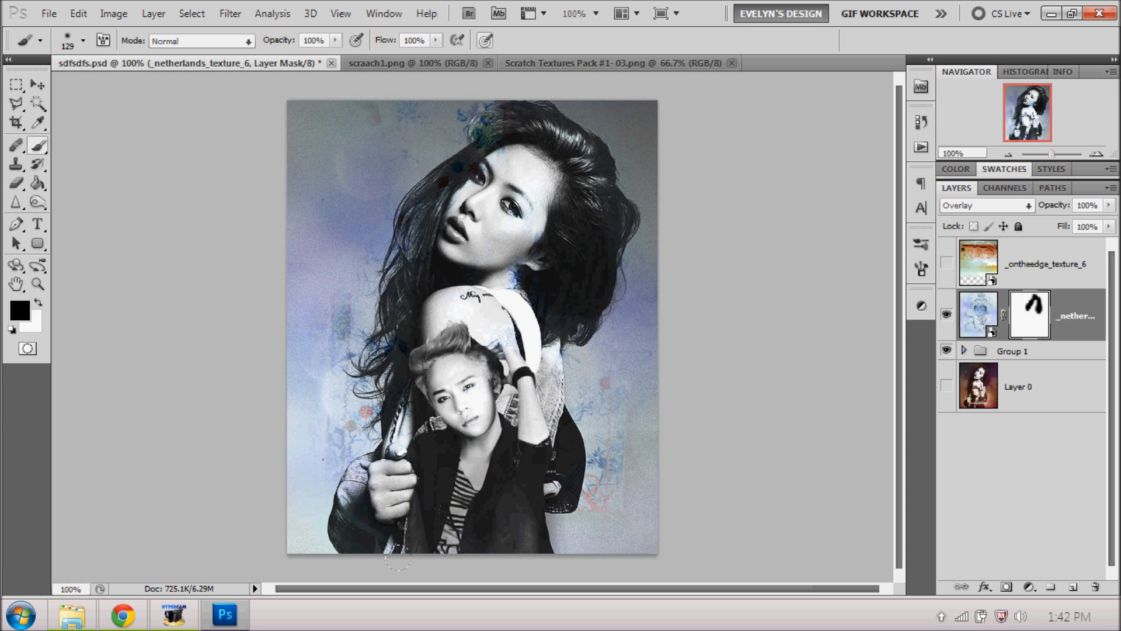
{"action": "mouse_move", "coordinate": [496, 464]}
{"action": "left_mouse_down"}
{"action": "mouse_move", "coordinate": [463, 177]}
{"action": "mouse_move", "coordinate": [485, 241]}
{"action": "mouse_move", "coordinate": [529, 159]}
{"action": "mouse_move", "coordinate": [479, 255]}
{"action": "mouse_move", "coordinate": [486, 147]}
{"action": "mouse_move", "coordinate": [475, 106]}
{"action": "mouse_move", "coordinate": [404, 204]}
{"action": "mouse_move", "coordinate": [447, 149]}
{"action": "left_mouse_up"}
{"action": "mouse_move", "coordinate": [385, 343]}
{"action": "left_mouse_down"}
{"action": "mouse_move", "coordinate": [400, 301]}
{"action": "mouse_move", "coordinate": [415, 395]}
{"action": "left_mouse_up"}
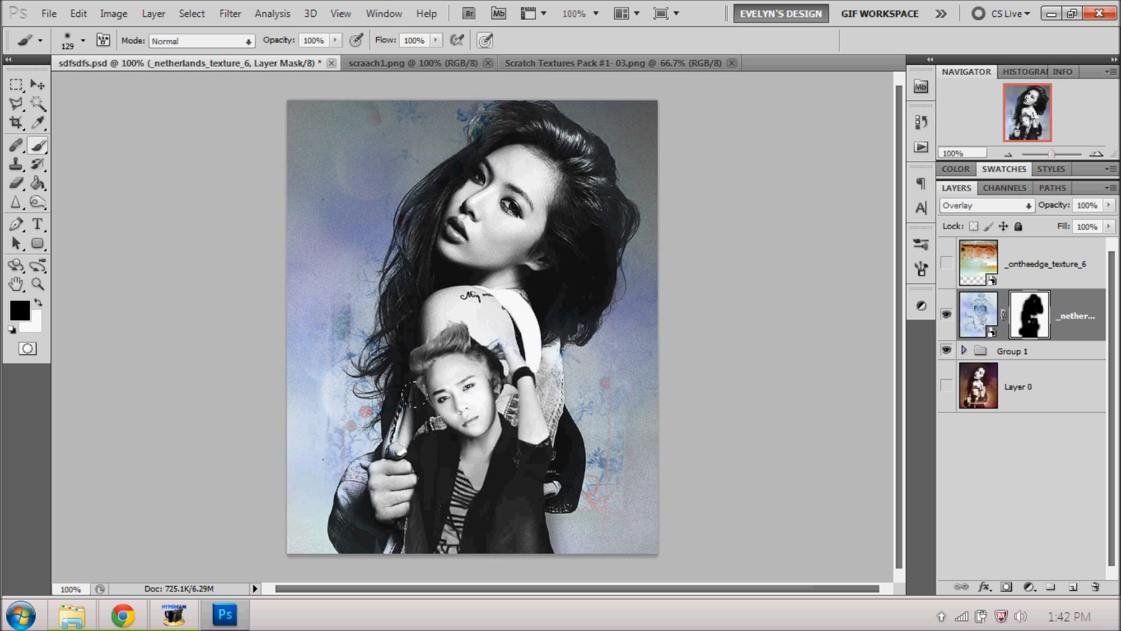
{"action": "left_click_drag", "start_coordinate": [365, 532], "coordinate": [443, 483]}
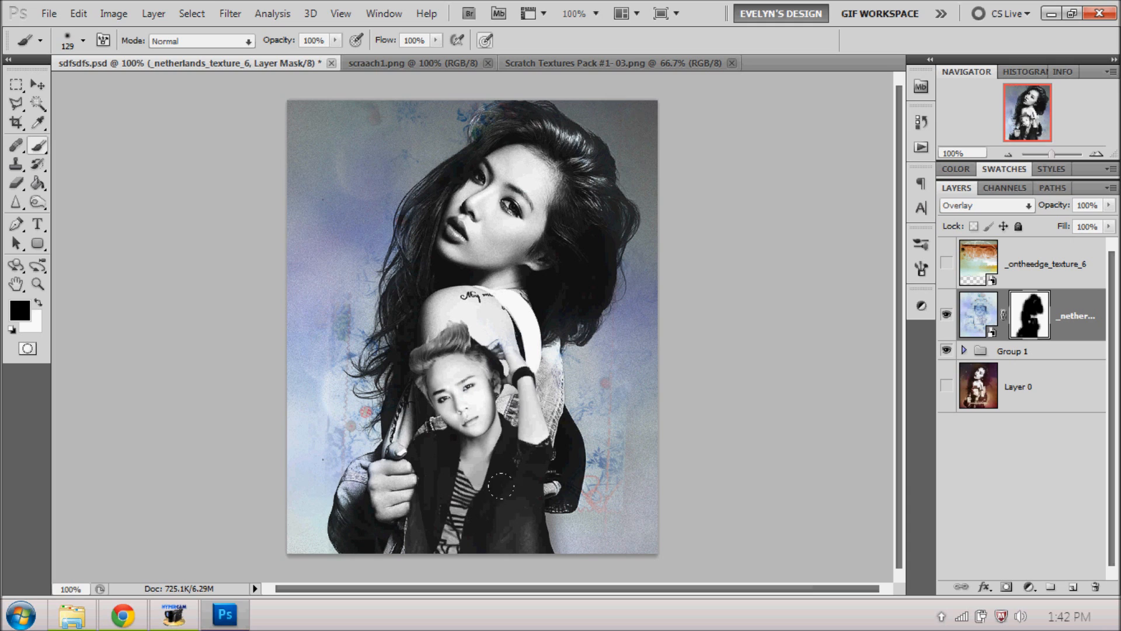
{"action": "left_click_drag", "start_coordinate": [350, 485], "coordinate": [323, 517]}
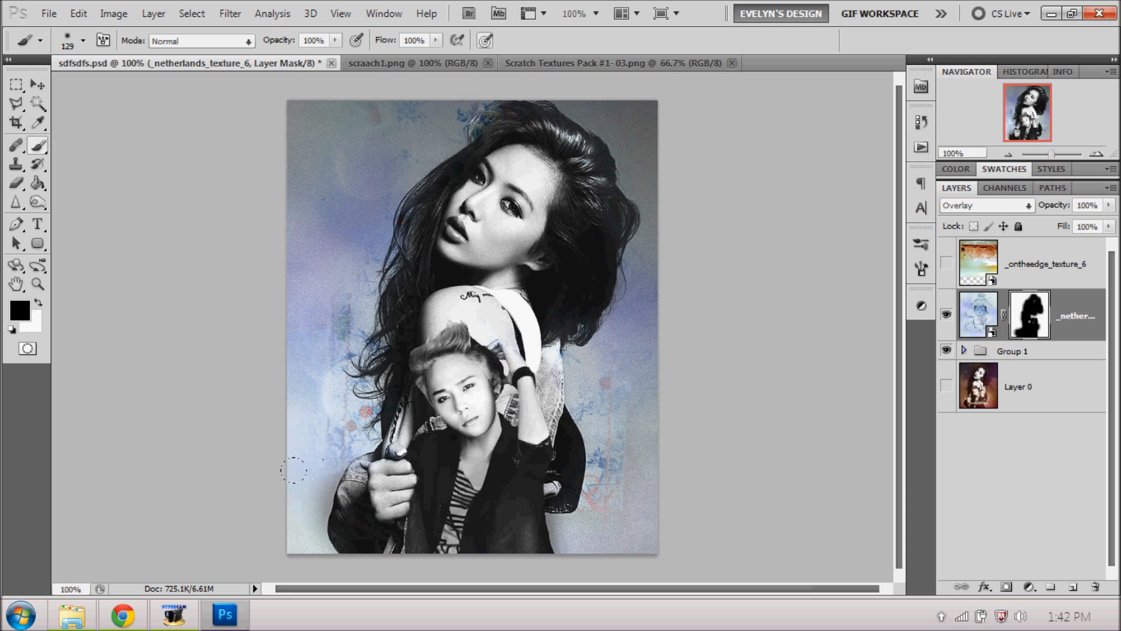
- Paint white on the mask over the background beside the figures to restore the texture along their outer edges
{"action": "key", "text": "x"}
{"action": "left_click_drag", "start_coordinate": [321, 483], "coordinate": [323, 529]}
{"action": "left_click_drag", "start_coordinate": [298, 439], "coordinate": [289, 549]}
{"action": "left_click_drag", "start_coordinate": [541, 516], "coordinate": [570, 544]}
{"action": "left_click_drag", "start_coordinate": [612, 310], "coordinate": [612, 282]}
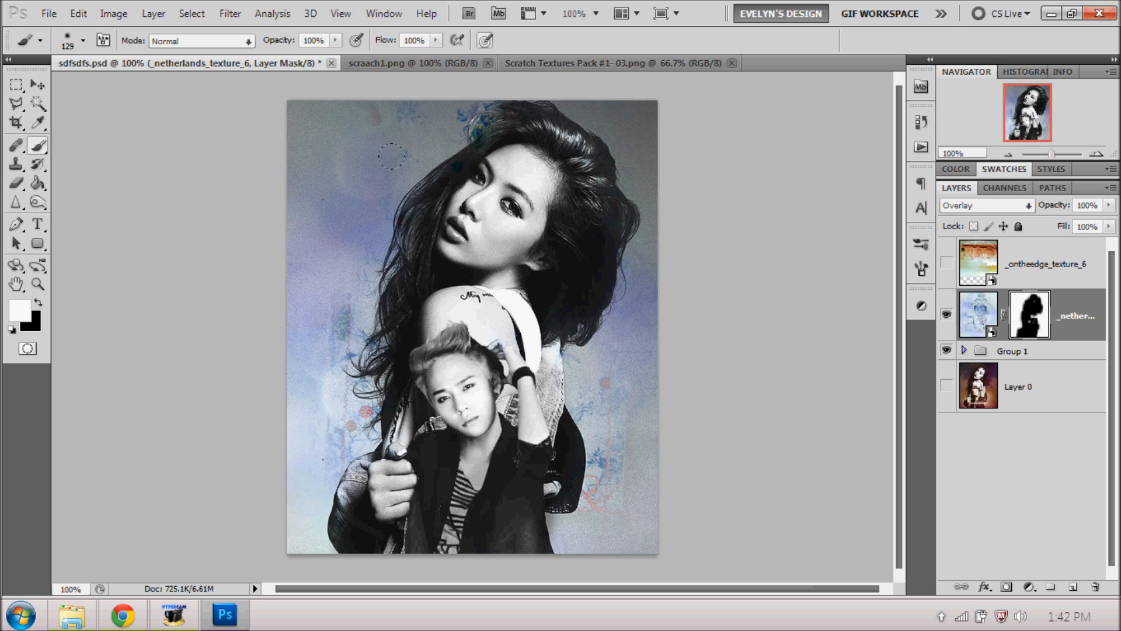
- Paint white on the mask over the woman's hair to bring back the texture, and mask her shoulder again with black
{"action": "left_click_drag", "start_coordinate": [429, 193], "coordinate": [389, 374]}
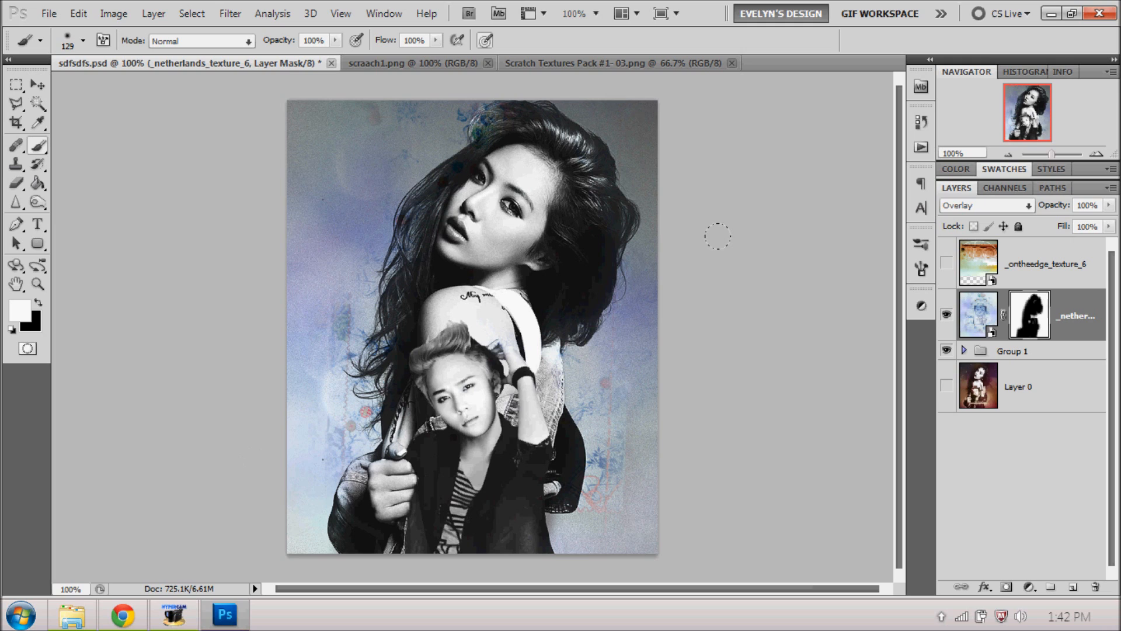
{"action": "left_click_drag", "start_coordinate": [557, 306], "coordinate": [582, 186]}
{"action": "left_click_drag", "start_coordinate": [517, 275], "coordinate": [516, 259]}
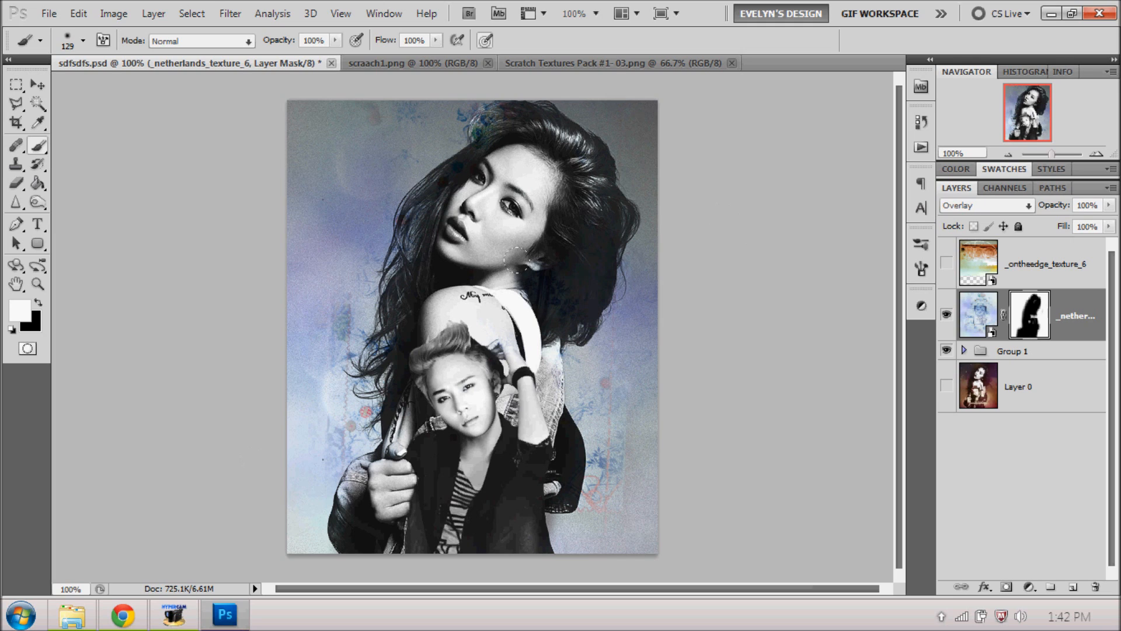
{"action": "mouse_move", "coordinate": [571, 219]}
{"action": "left_mouse_down"}
{"action": "mouse_move", "coordinate": [565, 246]}
{"action": "mouse_move", "coordinate": [566, 111]}
{"action": "mouse_move", "coordinate": [588, 251]}
{"action": "left_mouse_up"}
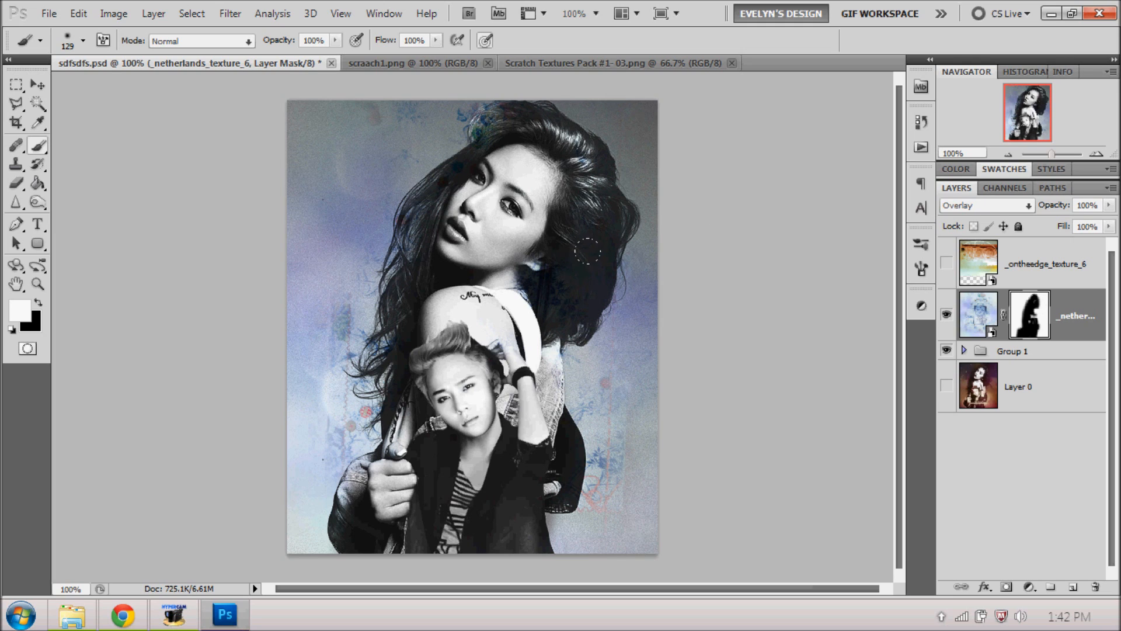
{"action": "left_click_drag", "start_coordinate": [405, 158], "coordinate": [412, 374]}
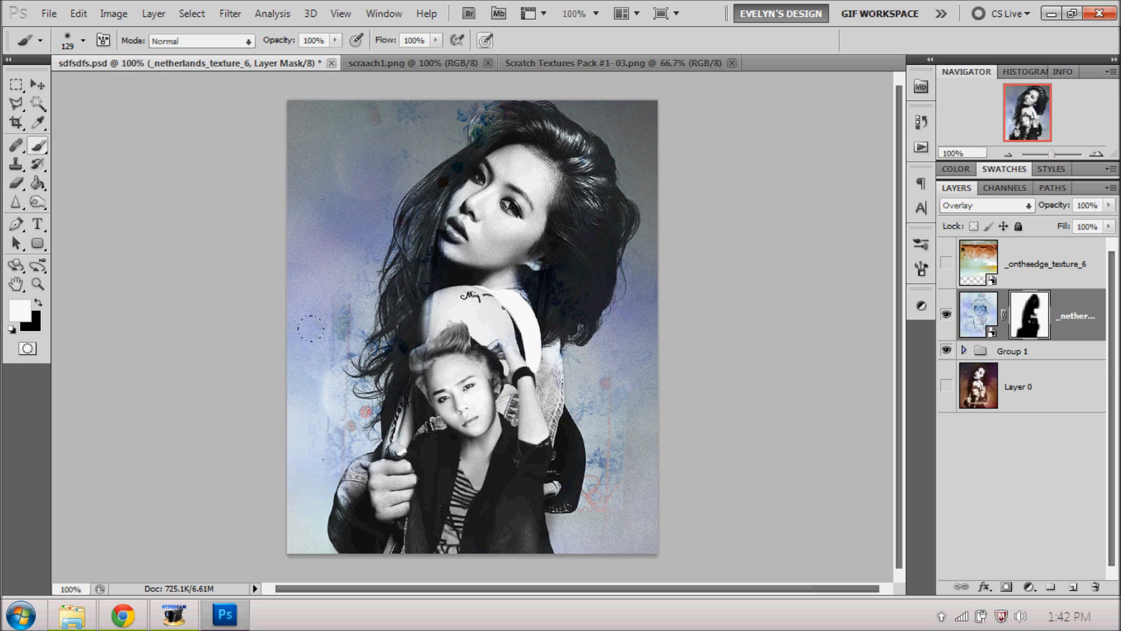
{"action": "key", "text": "x"}
{"action": "mouse_move", "coordinate": [408, 315]}
{"action": "left_mouse_down"}
{"action": "mouse_move", "coordinate": [407, 355]}
{"action": "mouse_move", "coordinate": [416, 277]}
{"action": "mouse_move", "coordinate": [410, 351]}
{"action": "left_mouse_up"}
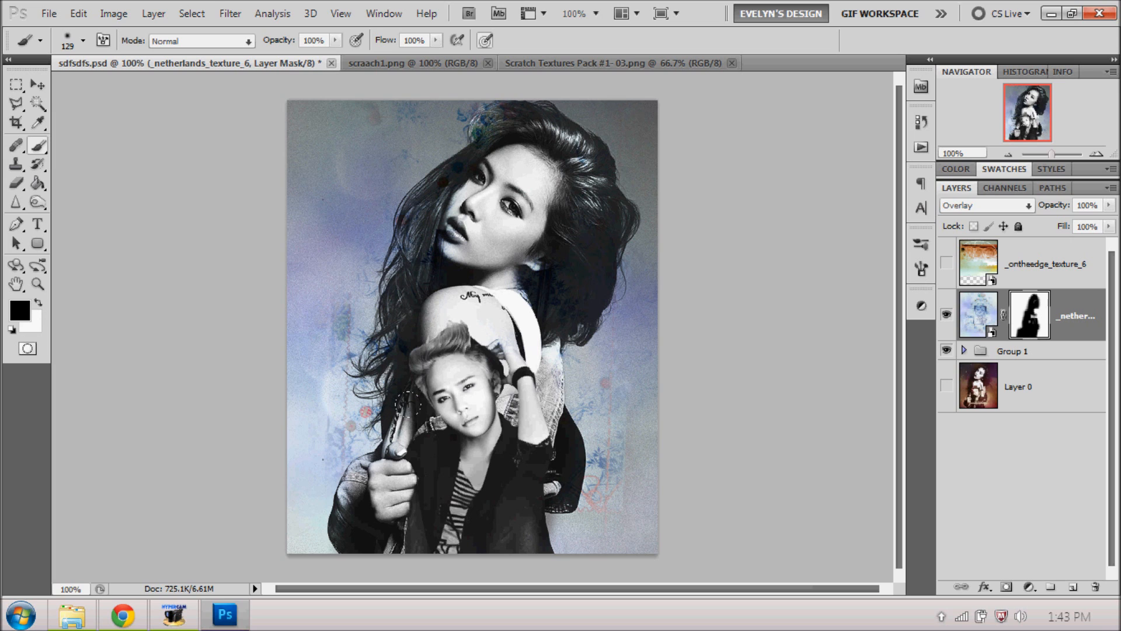
- Make the hidden _ontheedge_texture_6 layer visible
{"action": "left_click", "coordinate": [946, 263]}
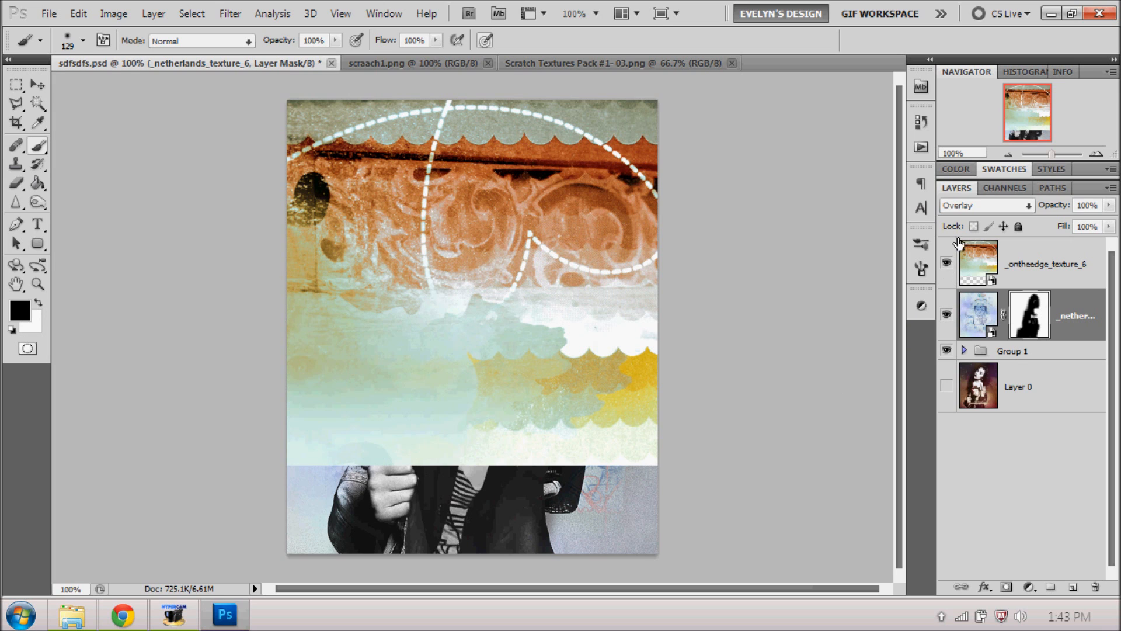
{"action": "left_click", "coordinate": [1010, 205]}
{"action": "left_click", "coordinate": [990, 73]}
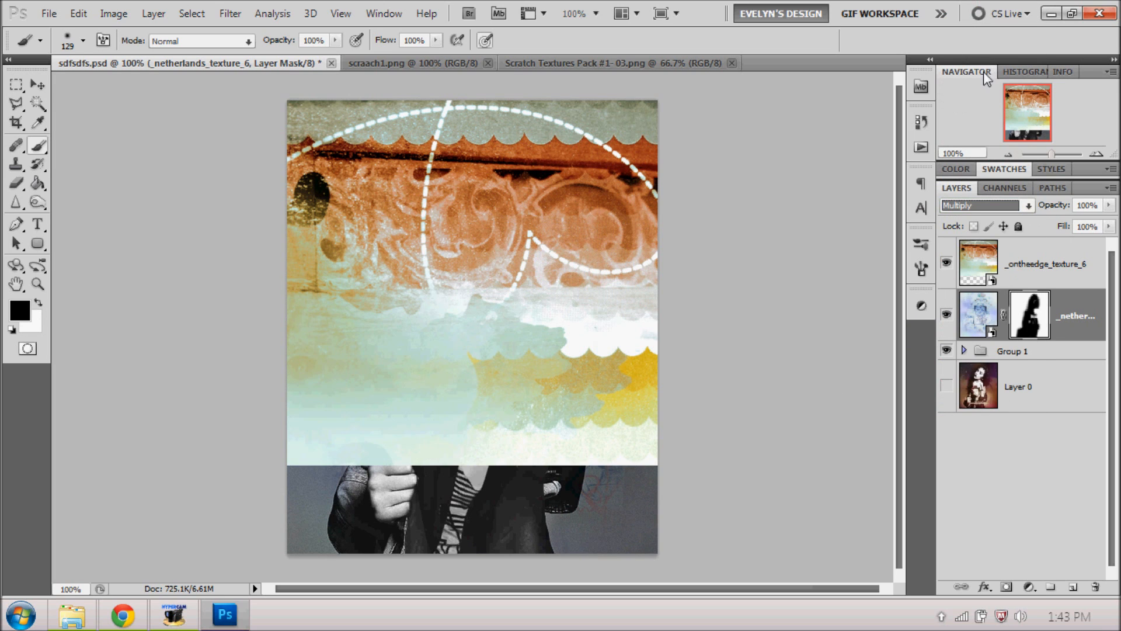
{"action": "key", "text": "Down"}
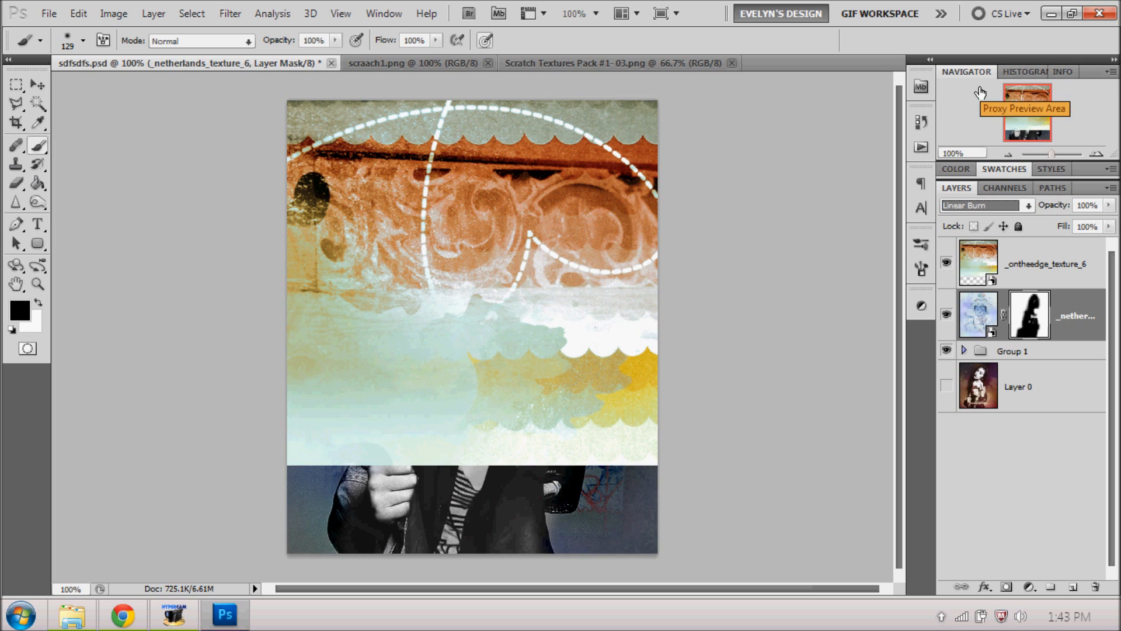
{"action": "left_click", "coordinate": [1025, 211]}
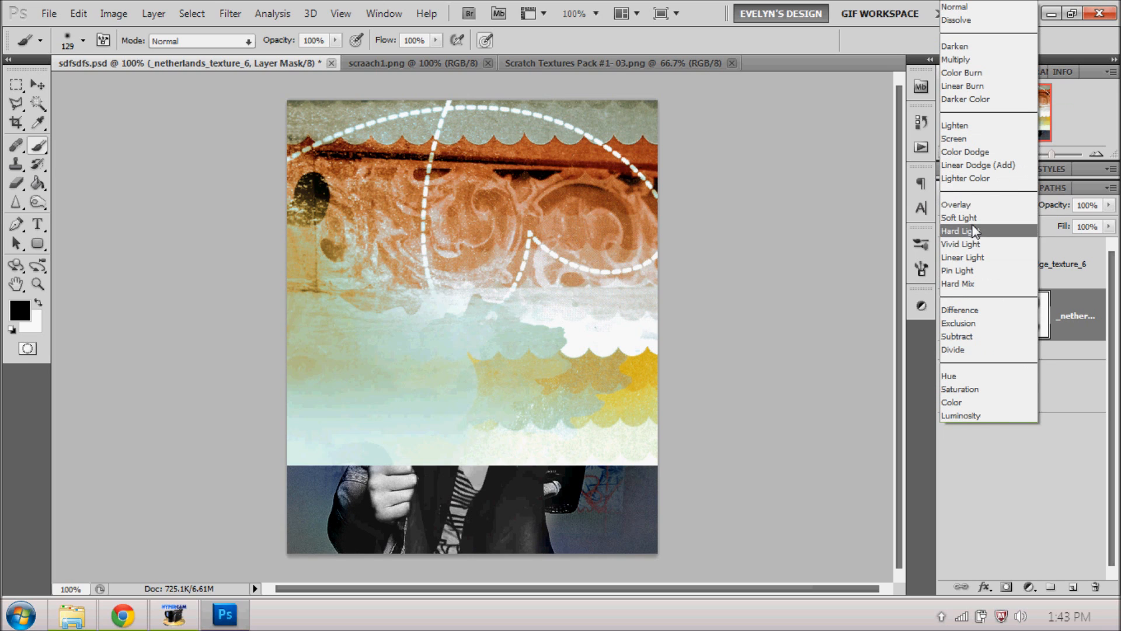
{"action": "left_click", "coordinate": [1019, 206]}
- Set the _ontheedge_texture_6 layer to Linear Burn blending and reduce its fill to 26%
{"action": "left_click", "coordinate": [1010, 259]}
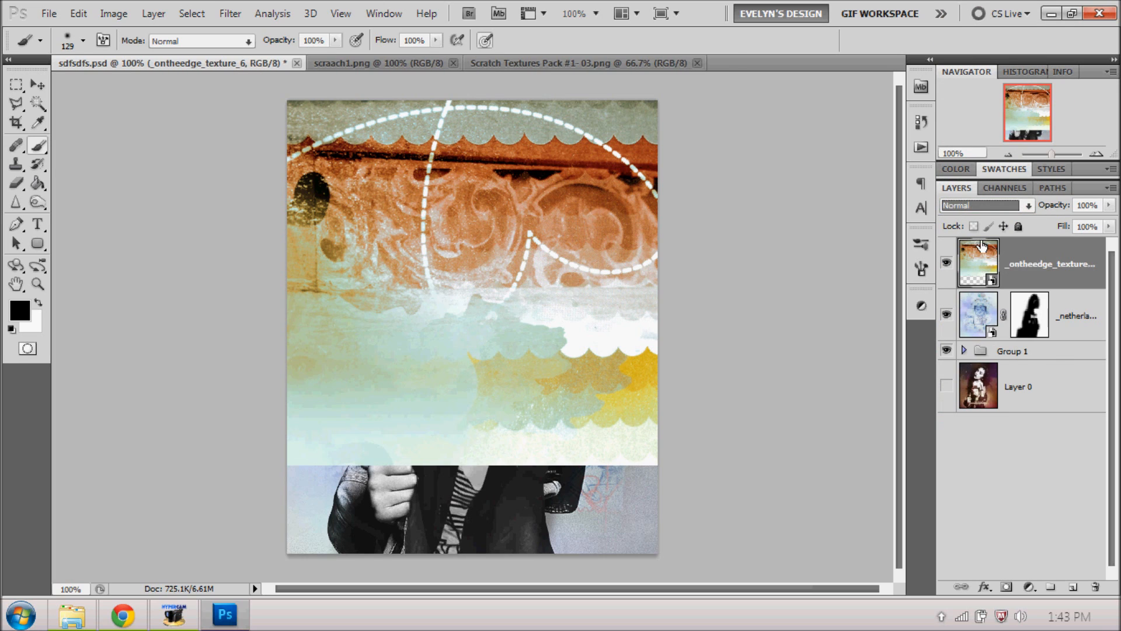
{"action": "left_click", "coordinate": [987, 203]}
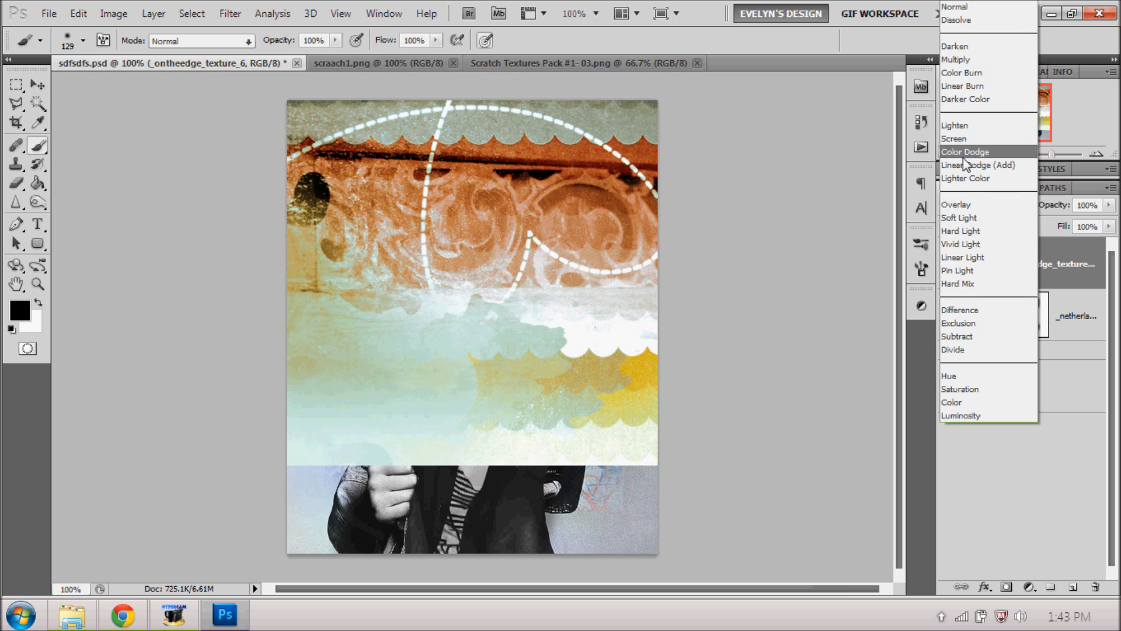
{"action": "left_click", "coordinate": [957, 73]}
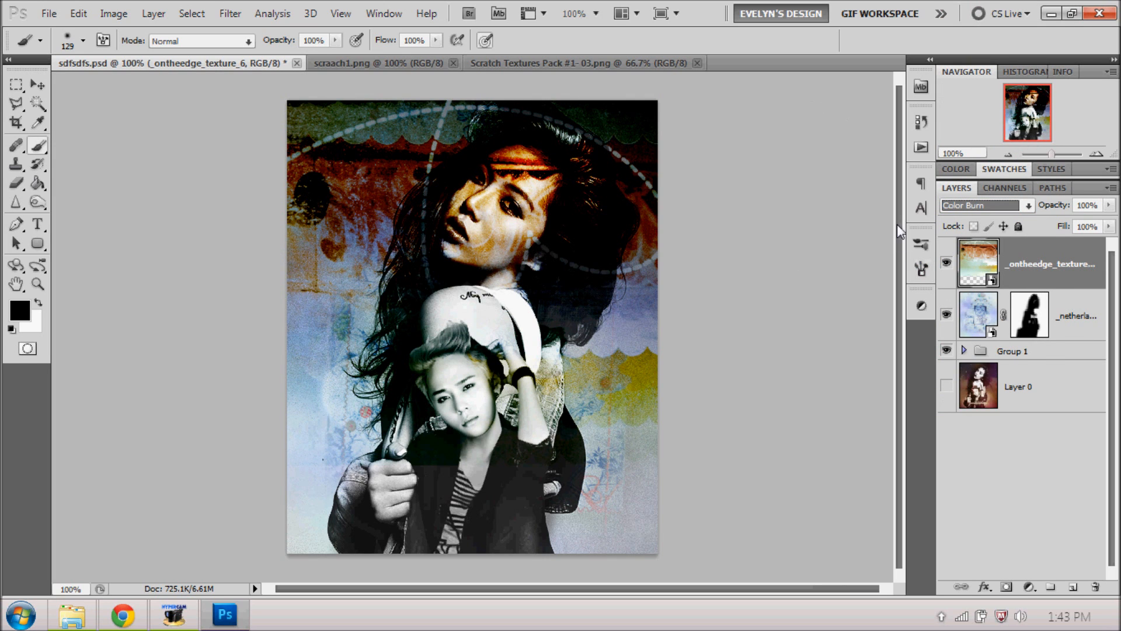
{"action": "key", "text": "Down"}
{"action": "key", "text": "Up"}
{"action": "key", "text": "Down"}
{"action": "left_click", "coordinate": [1110, 226]}
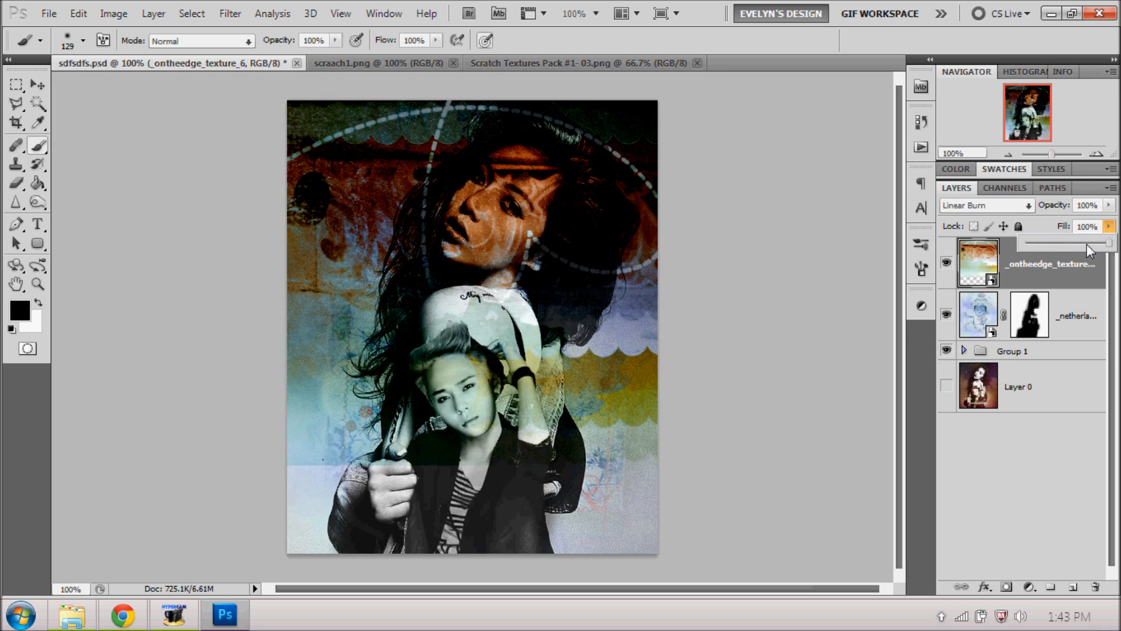
{"action": "left_click_drag", "start_coordinate": [1087, 244], "coordinate": [1052, 247]}
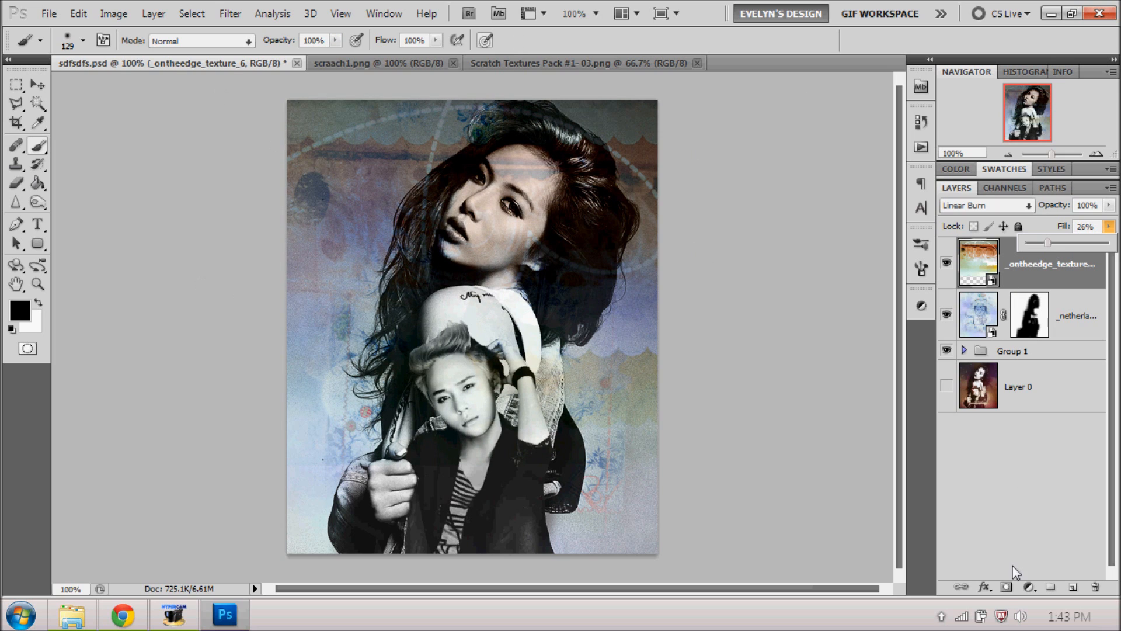
- Add a layer mask to _ontheedge_texture_6 and paint black over both figures to remove the texture from them
{"action": "left_click", "coordinate": [1006, 587]}
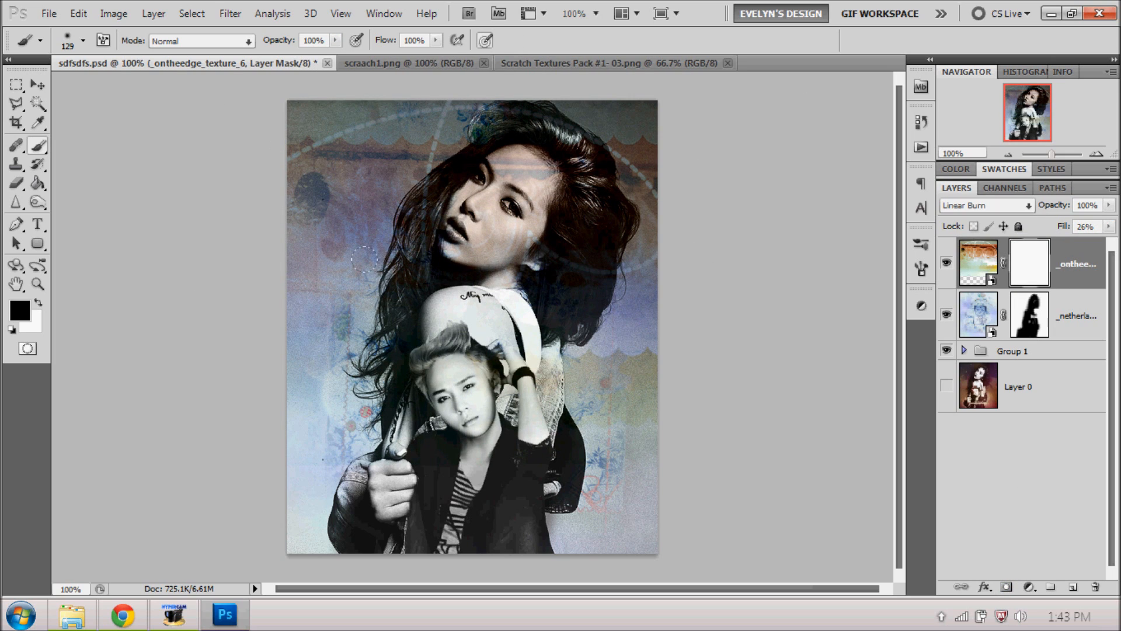
{"action": "mouse_move", "coordinate": [547, 223]}
{"action": "left_mouse_down"}
{"action": "mouse_move", "coordinate": [502, 233]}
{"action": "mouse_move", "coordinate": [515, 173]}
{"action": "mouse_move", "coordinate": [487, 230]}
{"action": "mouse_move", "coordinate": [525, 130]}
{"action": "mouse_move", "coordinate": [508, 122]}
{"action": "mouse_move", "coordinate": [430, 198]}
{"action": "mouse_move", "coordinate": [443, 193]}
{"action": "mouse_move", "coordinate": [437, 371]}
{"action": "mouse_move", "coordinate": [459, 313]}
{"action": "mouse_move", "coordinate": [482, 310]}
{"action": "mouse_move", "coordinate": [491, 330]}
{"action": "mouse_move", "coordinate": [548, 206]}
{"action": "mouse_move", "coordinate": [554, 246]}
{"action": "mouse_move", "coordinate": [564, 219]}
{"action": "mouse_move", "coordinate": [534, 114]}
{"action": "mouse_move", "coordinate": [489, 95]}
{"action": "mouse_move", "coordinate": [470, 134]}
{"action": "mouse_move", "coordinate": [410, 192]}
{"action": "mouse_move", "coordinate": [409, 346]}
{"action": "left_mouse_up"}
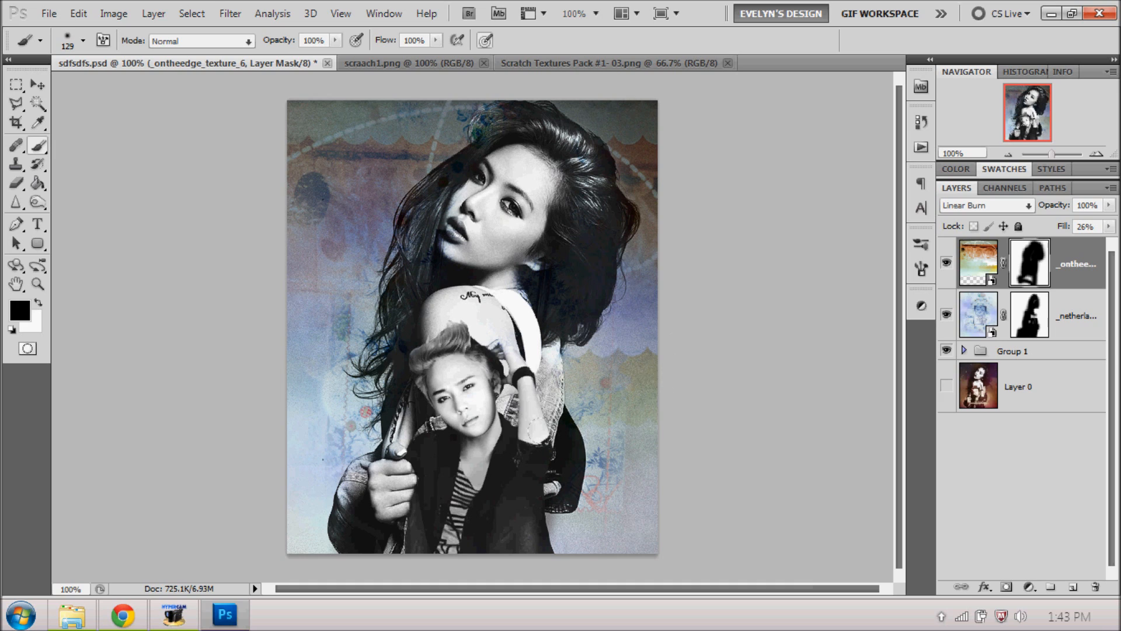
{"action": "left_click_drag", "start_coordinate": [362, 407], "coordinate": [105, 426]}
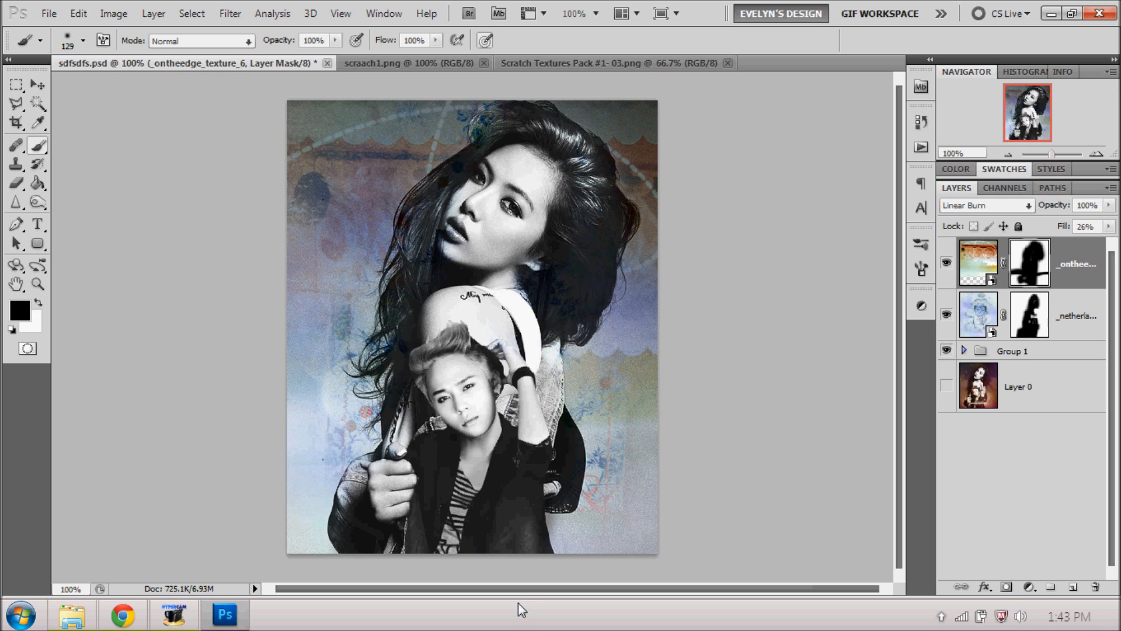
- Find the golden bokeh texture panlti4 in the Textures1 folder and place it in the poster document
{"action": "left_click", "coordinate": [71, 615]}
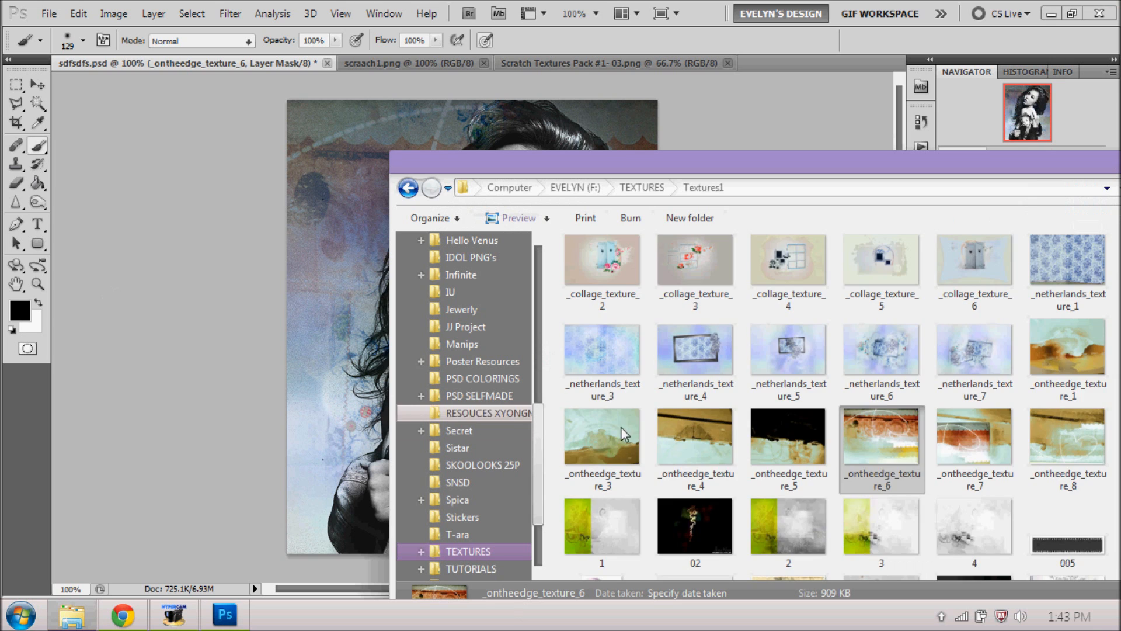
{"action": "scroll", "coordinate": [806, 463], "scroll_direction": "down", "scroll_amount": 3}
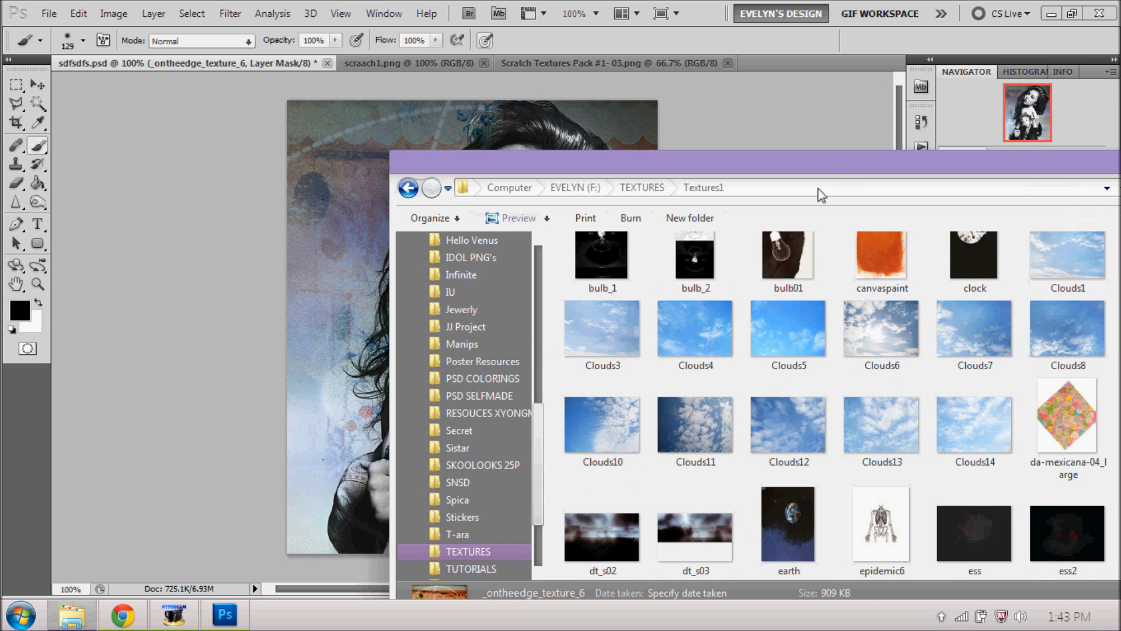
{"action": "left_click_drag", "start_coordinate": [817, 159], "coordinate": [589, 114]}
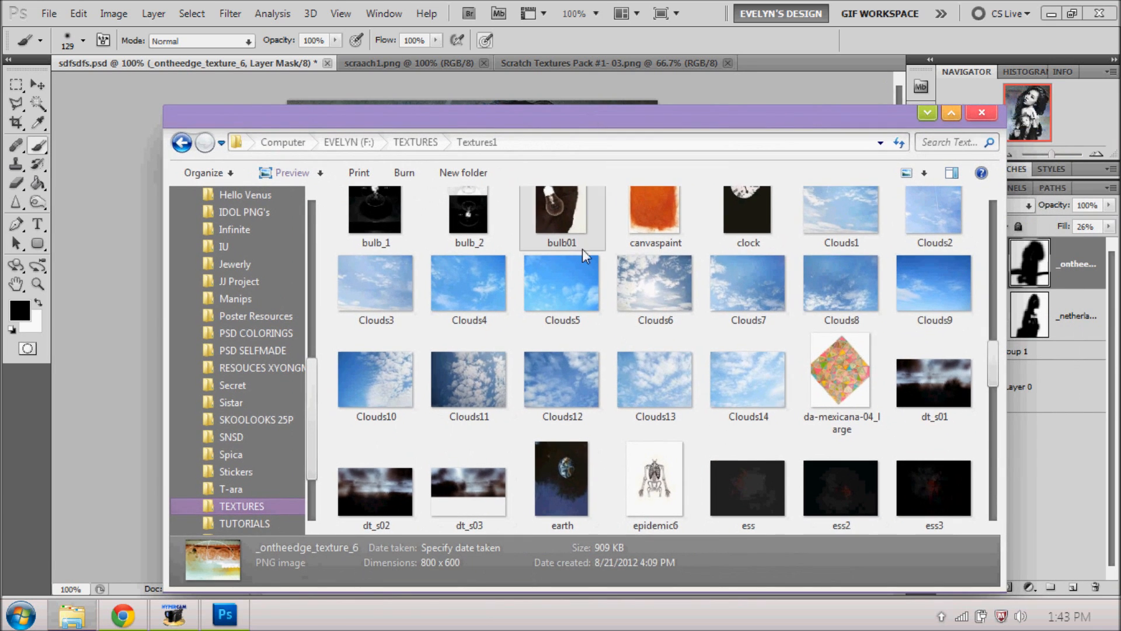
{"action": "scroll", "coordinate": [575, 269], "scroll_direction": "down", "scroll_amount": 10}
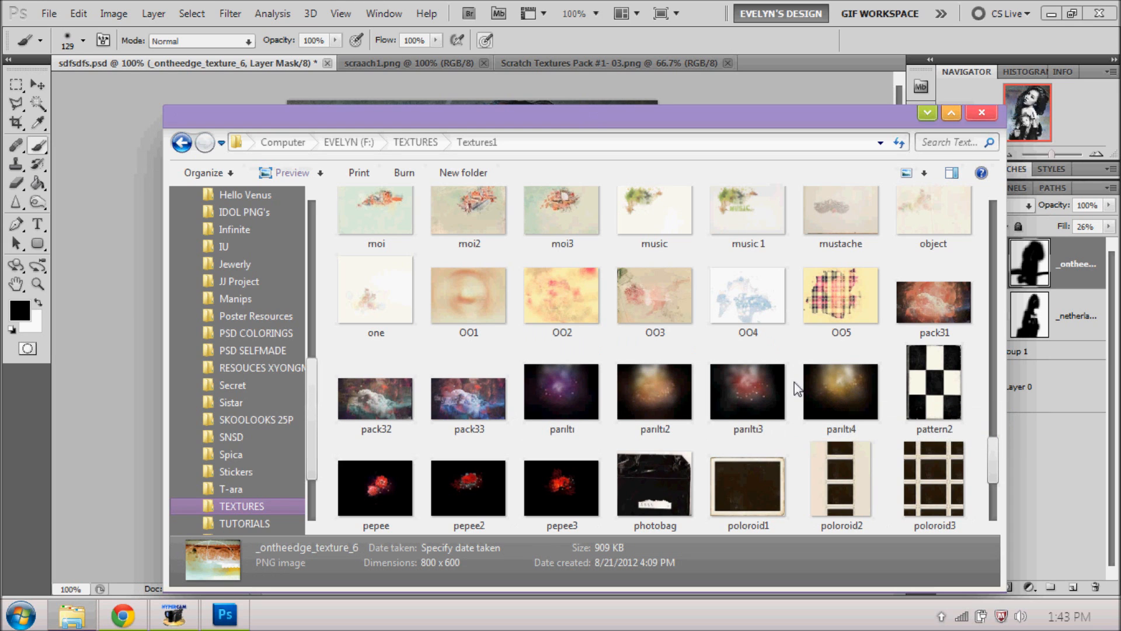
{"action": "left_click", "coordinate": [831, 388]}
{"action": "left_click", "coordinate": [500, 90]}
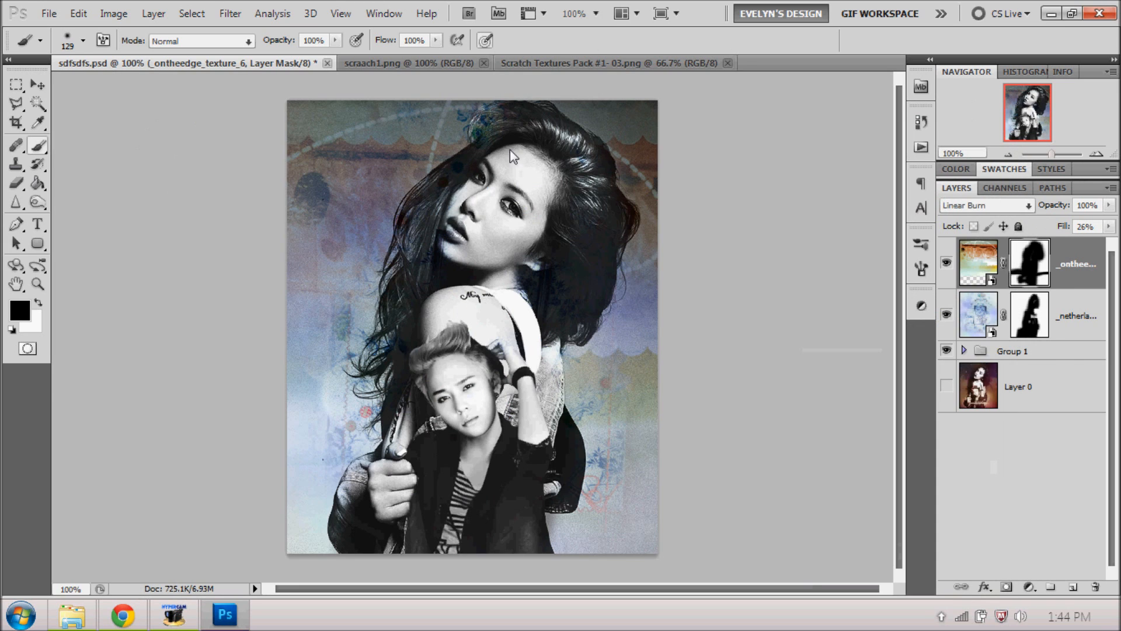
{"action": "left_click_drag", "start_coordinate": [653, 193], "coordinate": [793, 108]}
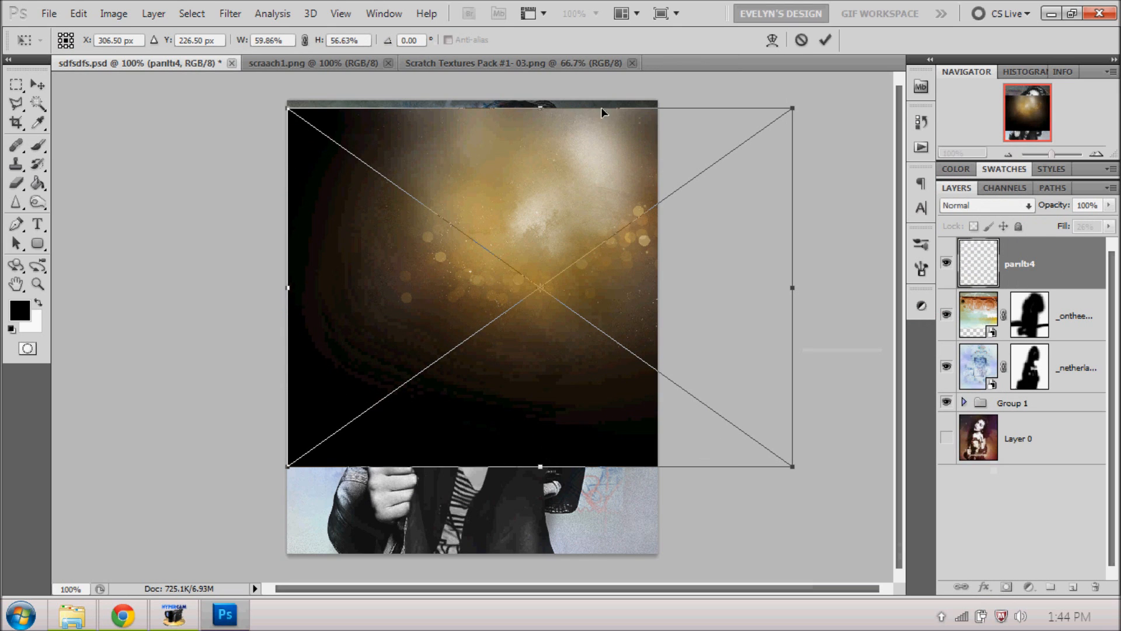
- Scale the placed panlti4 texture proportionally to 98.56%, rotate it -23.55°, and position it to cover the whole canvas
{"action": "left_click", "coordinate": [305, 40]}
{"action": "left_click_drag", "start_coordinate": [821, 281], "coordinate": [507, 209]}
{"action": "left_click_drag", "start_coordinate": [774, 364], "coordinate": [1006, 443]}
{"action": "left_click_drag", "start_coordinate": [599, 460], "coordinate": [474, 445]}
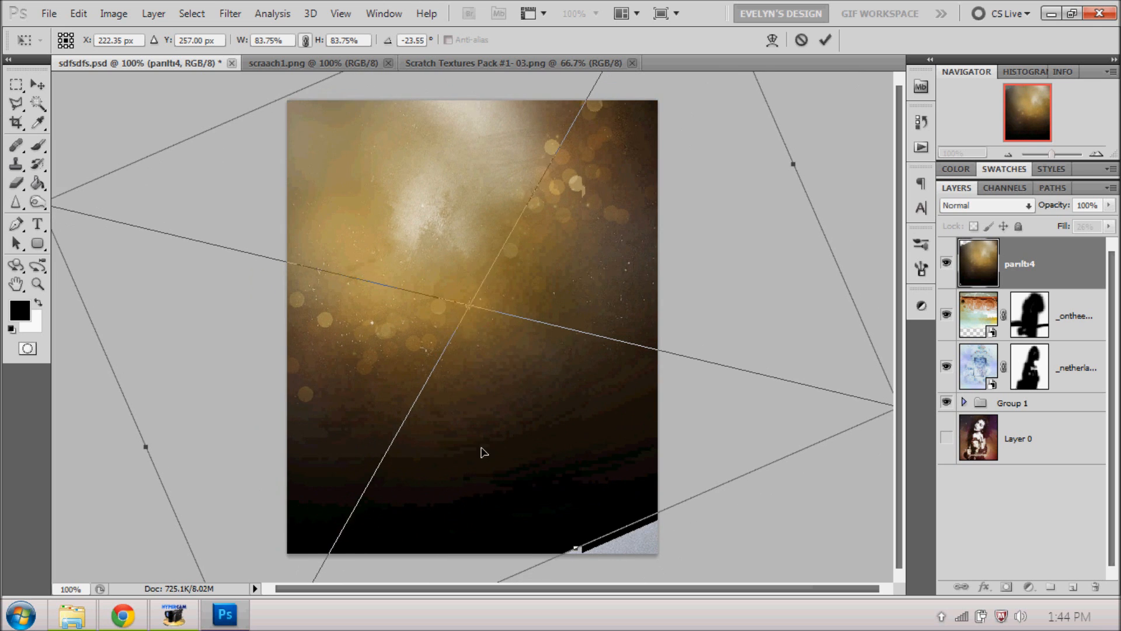
{"action": "left_click_drag", "start_coordinate": [889, 407], "coordinate": [1041, 444]}
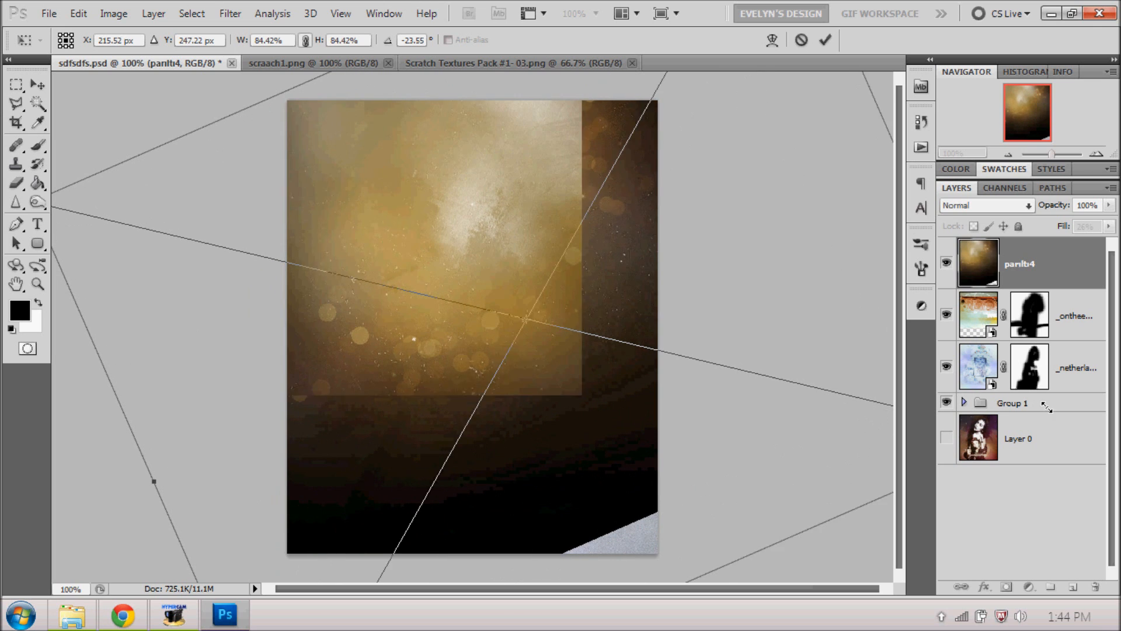
{"action": "left_click_drag", "start_coordinate": [709, 408], "coordinate": [659, 433]}
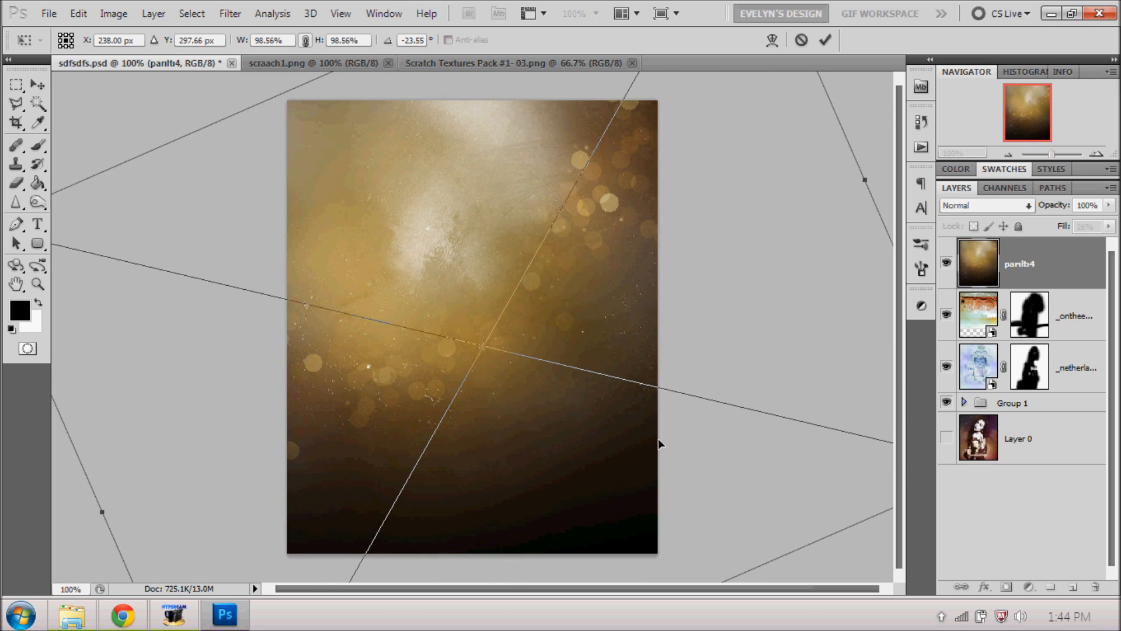
{"action": "left_click", "coordinate": [825, 39]}
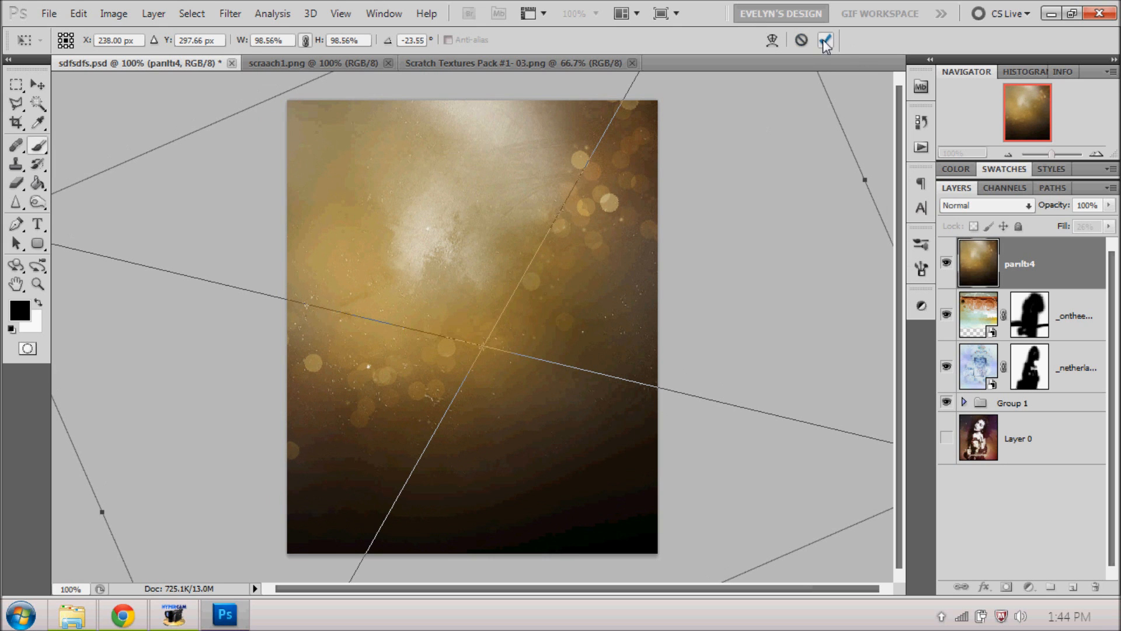
- Set the panlti4 layer to Screen blending and shift its golden light slightly down and to the left
{"action": "left_click", "coordinate": [964, 206]}
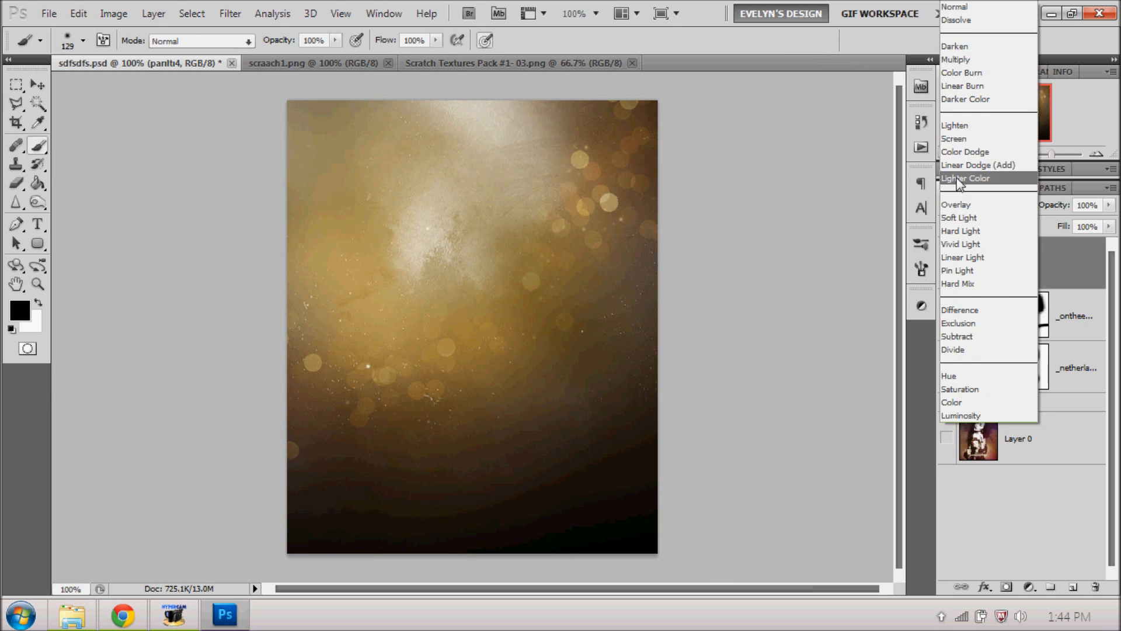
{"action": "left_click", "coordinate": [953, 146]}
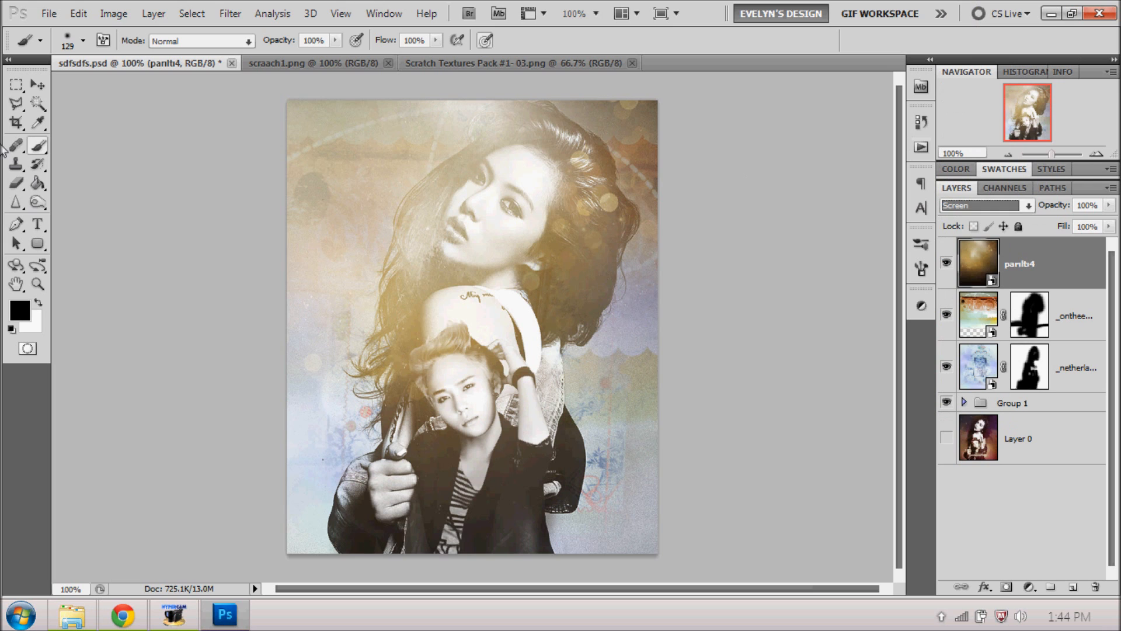
{"action": "left_click", "coordinate": [37, 85]}
{"action": "left_click_drag", "start_coordinate": [587, 308], "coordinate": [531, 339]}
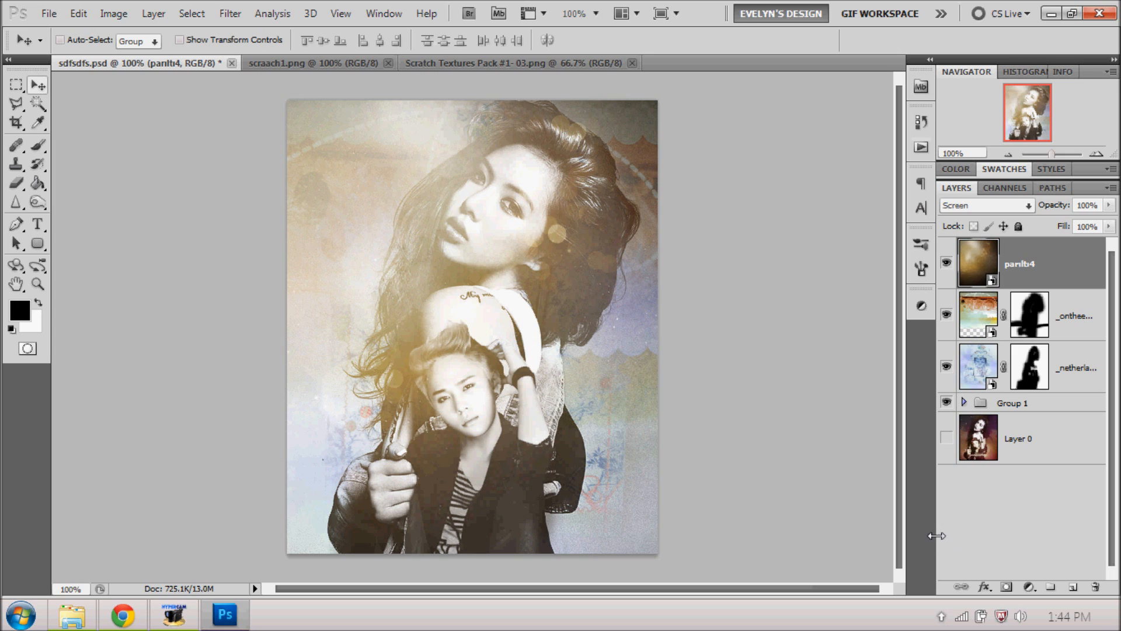
- Add a layer mask to panlti4 and reduce the layer's fill to 54%
{"action": "left_click", "coordinate": [1005, 588]}
{"action": "left_click", "coordinate": [1108, 226]}
{"action": "left_click_drag", "start_coordinate": [1108, 243], "coordinate": [1071, 245]}
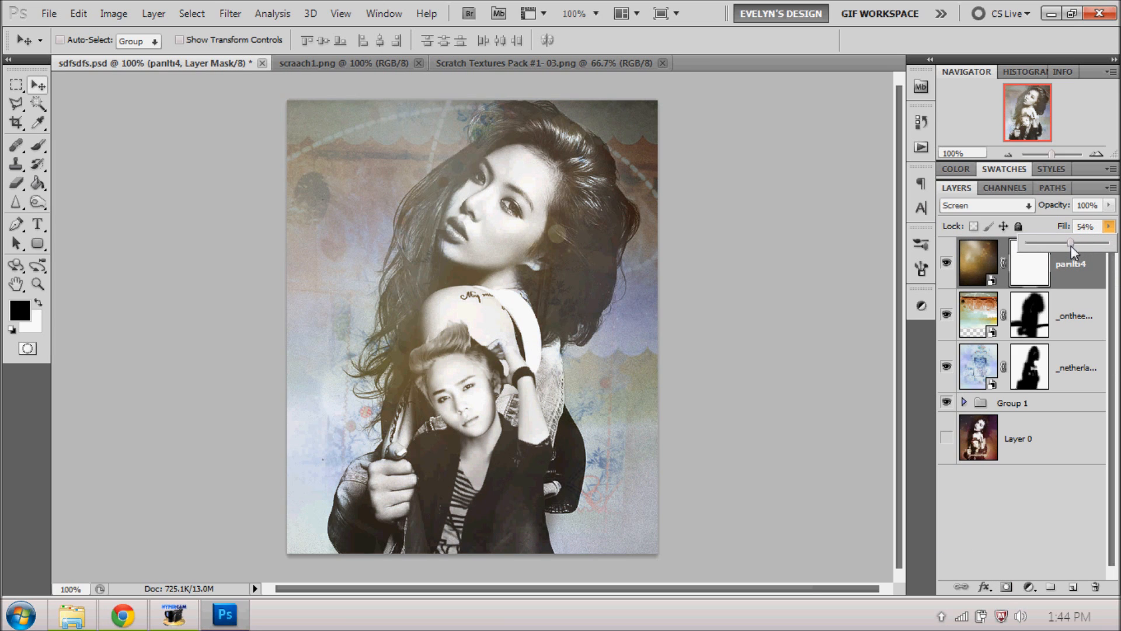
- Paint black on the panlti4 mask over both figures' faces and bodies with a 250 px soft brush
{"action": "key", "text": "b"}
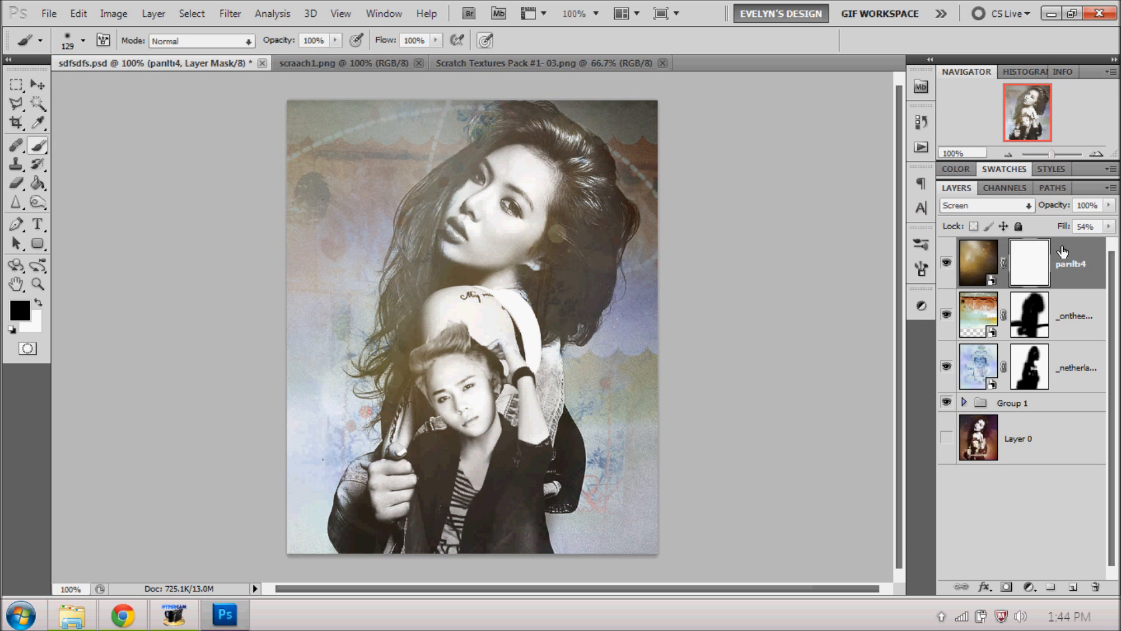
{"action": "left_click_drag", "start_coordinate": [461, 175], "coordinate": [416, 281]}
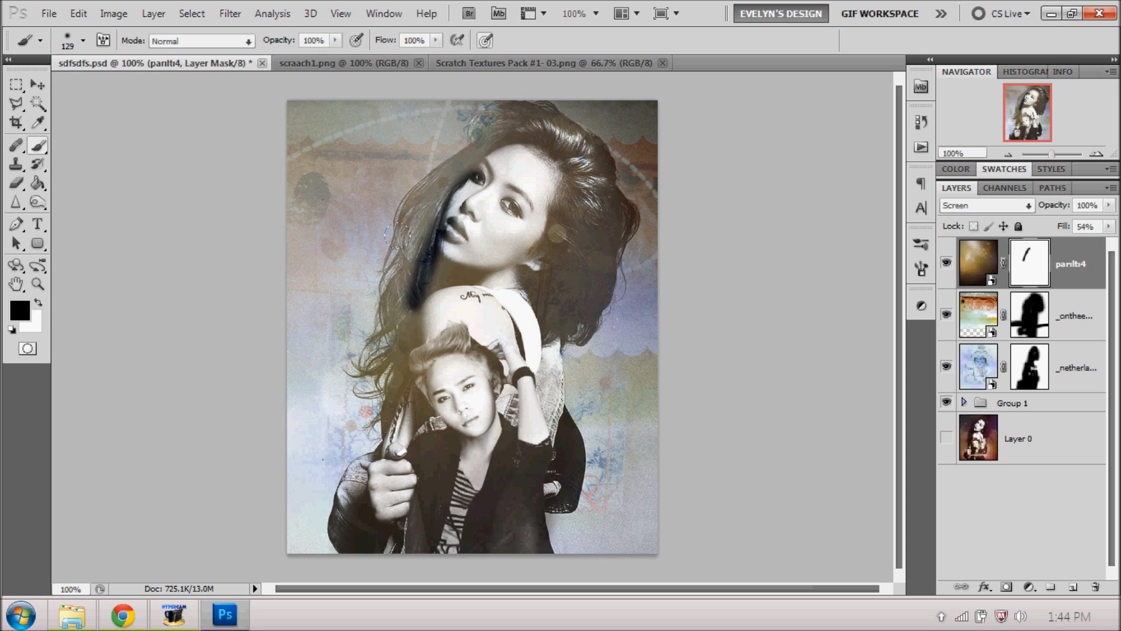
{"action": "key", "text": "ctrl+z"}
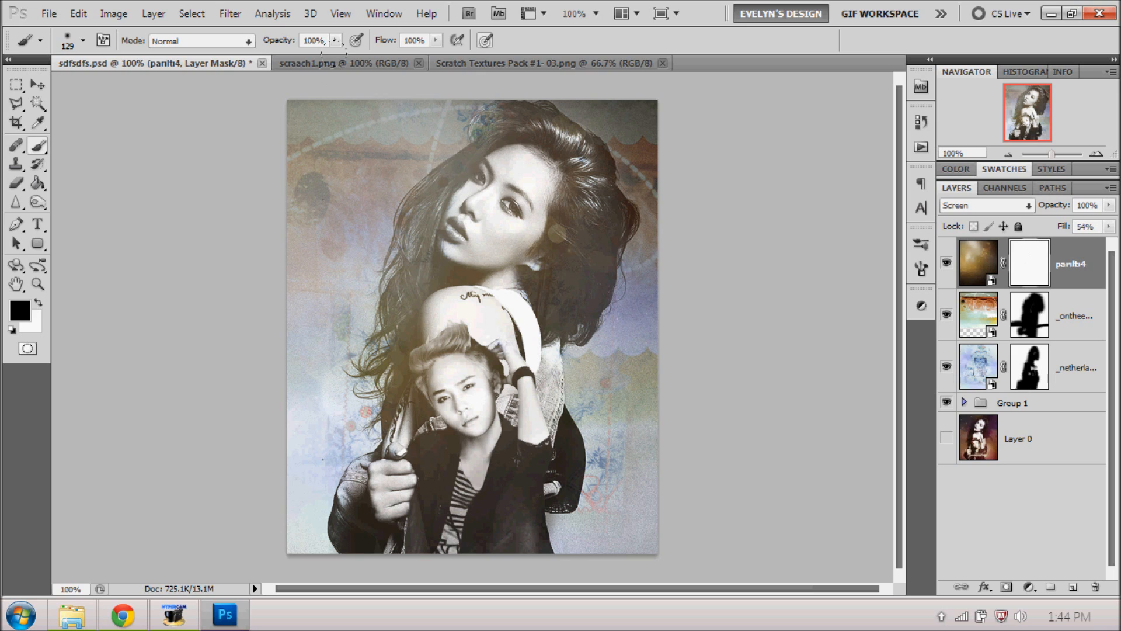
{"action": "key", "text": "x"}
{"action": "key", "text": "x"}
{"action": "key", "text": "]"}
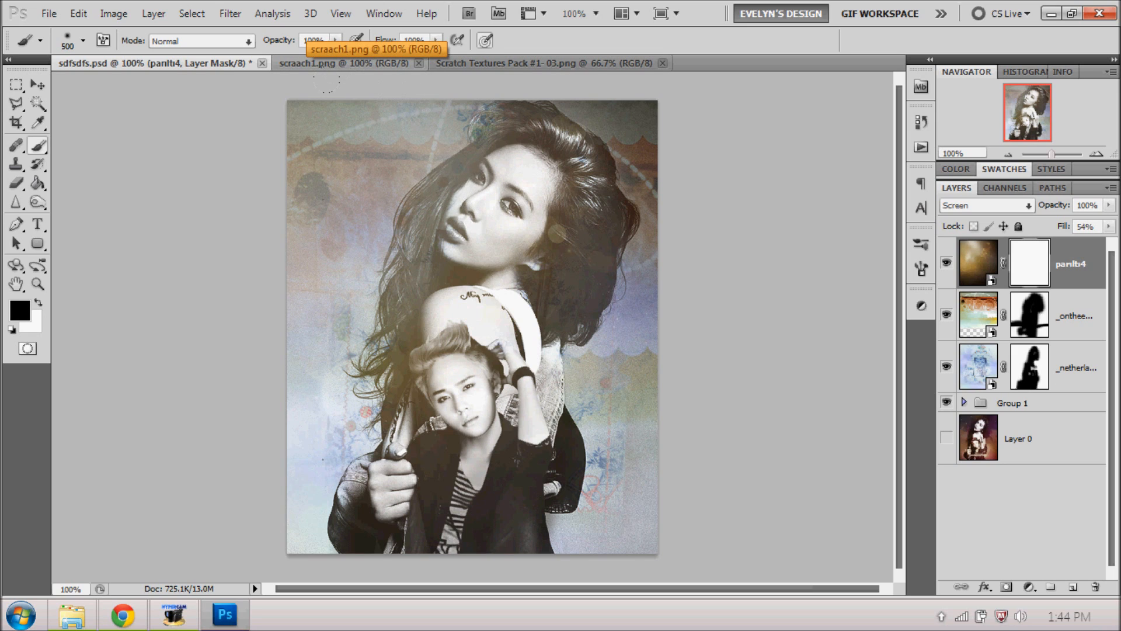
{"action": "left_click_drag", "start_coordinate": [513, 193], "coordinate": [444, 514]}
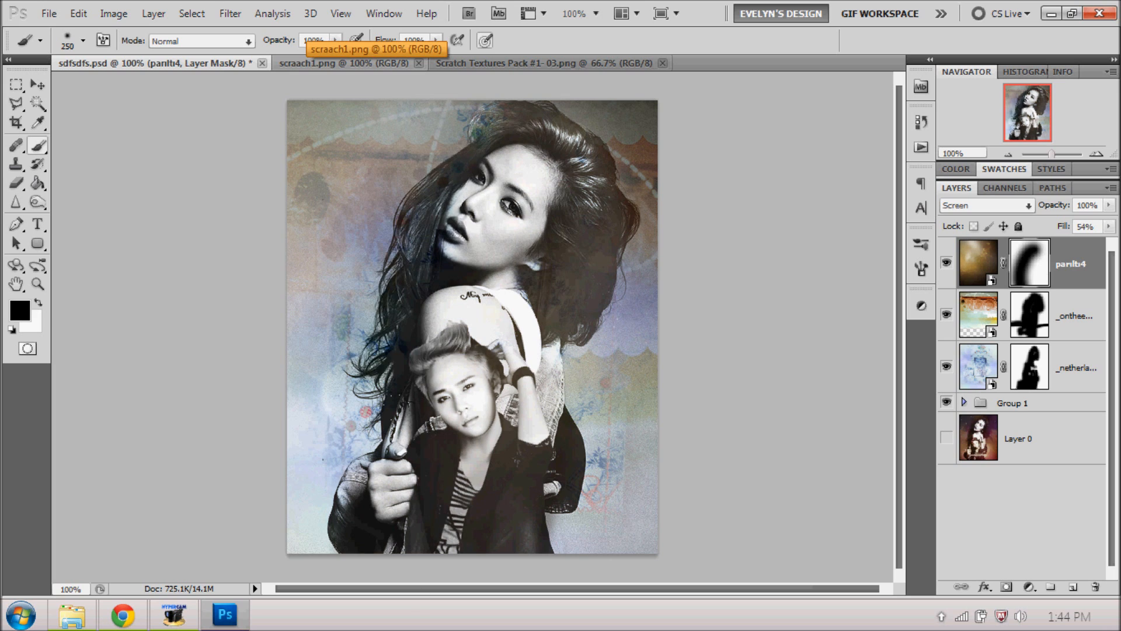
{"action": "left_click_drag", "start_coordinate": [482, 414], "coordinate": [481, 502]}
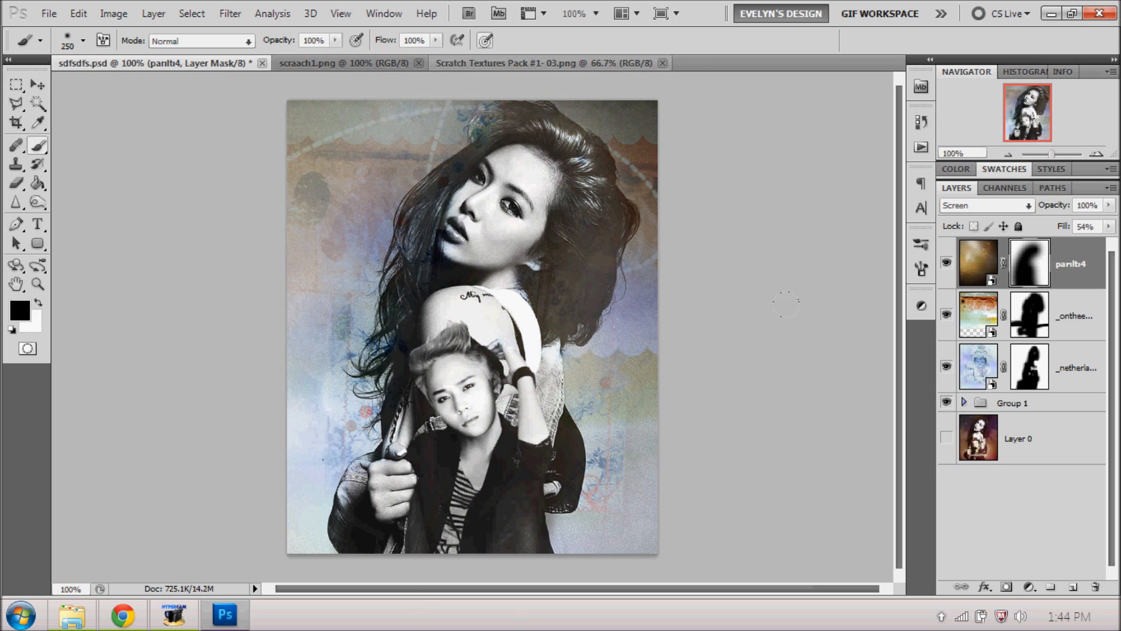
- Paint white on the panlti4 mask over the woman's outer hair and the areas beside the figures to restore the golden texture
{"action": "key", "text": "x"}
{"action": "left_click_drag", "start_coordinate": [441, 169], "coordinate": [193, 380]}
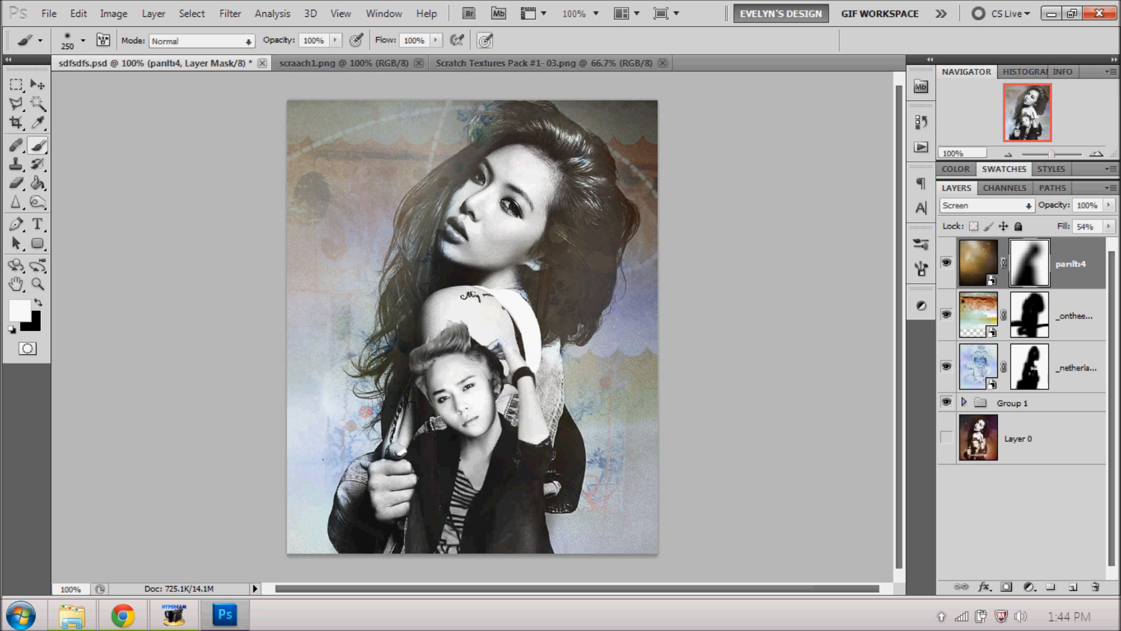
{"action": "left_click_drag", "start_coordinate": [561, 327], "coordinate": [539, 517]}
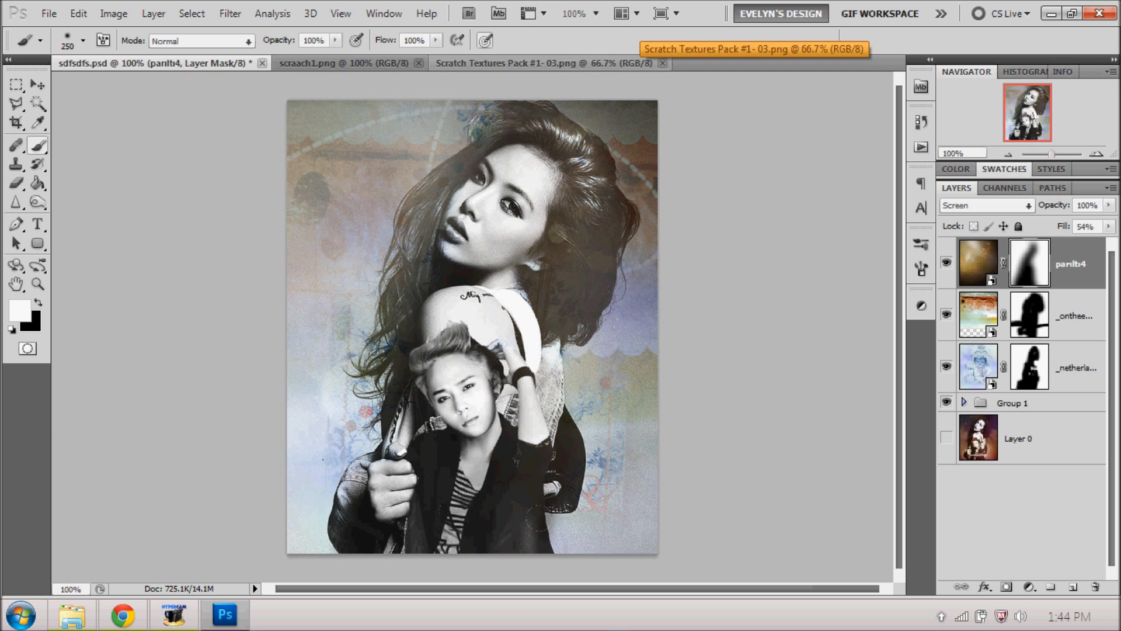
{"action": "left_click_drag", "start_coordinate": [280, 409], "coordinate": [315, 520]}
{"action": "left_click_drag", "start_coordinate": [333, 338], "coordinate": [403, 169]}
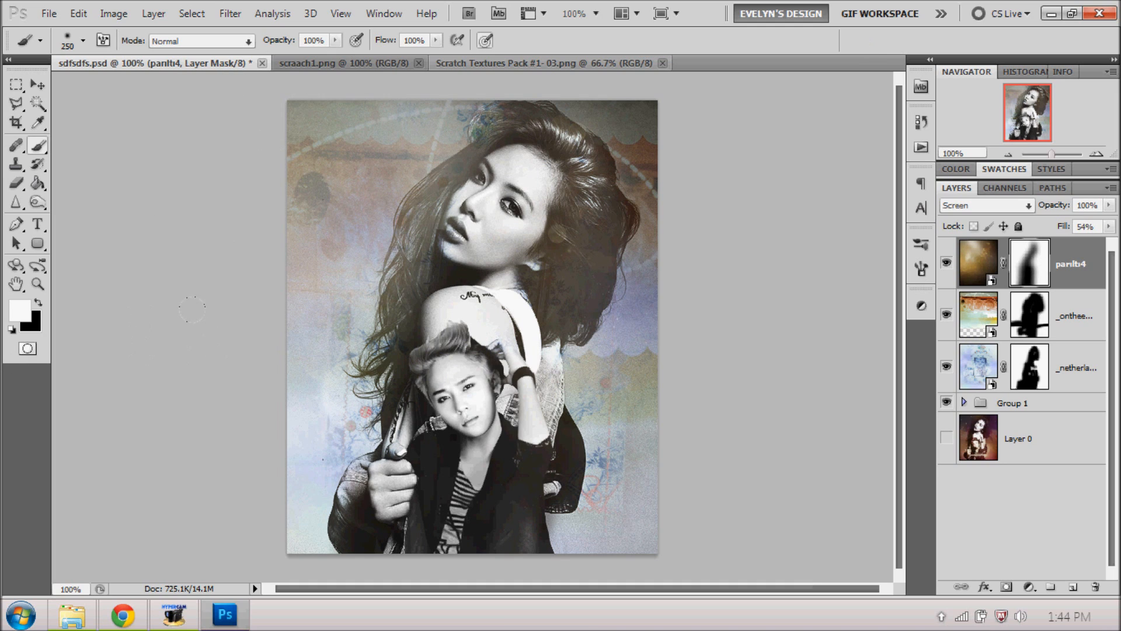
- Try painting black on the golden texture's mask over the woman's face and nearby hair with a 150 px soft brush at full strength
{"action": "key", "text": "x"}
{"action": "mouse_move", "coordinate": [445, 206]}
{"action": "left_mouse_down"}
{"action": "mouse_move", "coordinate": [503, 132]}
{"action": "mouse_move", "coordinate": [445, 191]}
{"action": "mouse_move", "coordinate": [473, 199]}
{"action": "left_mouse_up"}
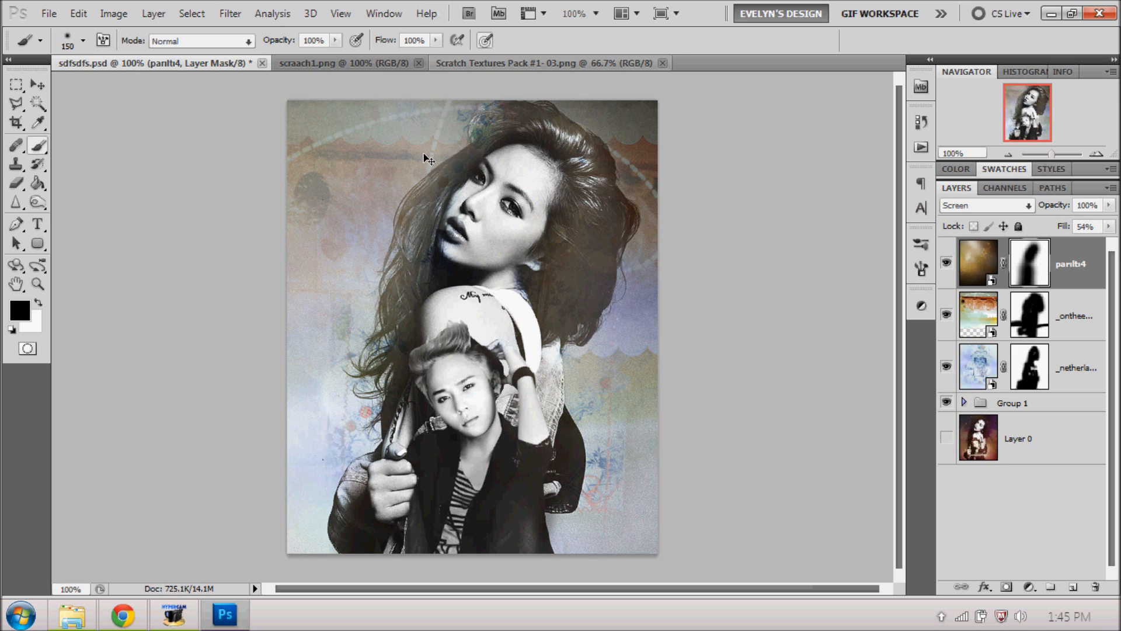
{"action": "key", "text": "ctrl+z"}
{"action": "key", "text": "ctrl+alt+z"}
{"action": "key", "text": "ctrl+alt+z"}
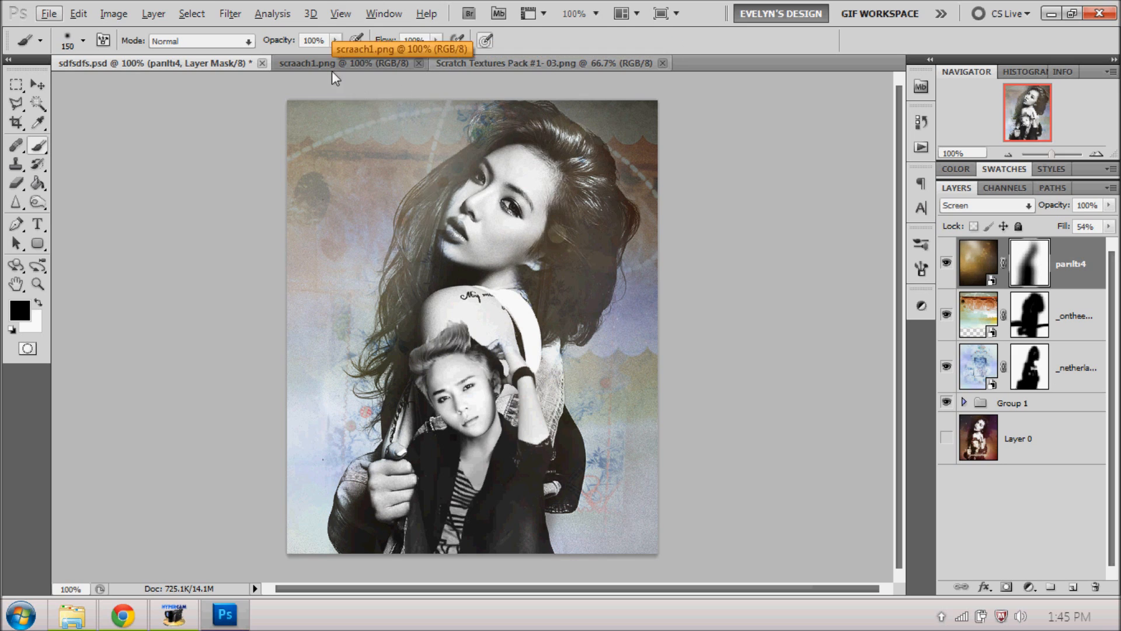
- Paint black on the golden texture's mask along the woman's face-side hair with the 150 px brush at 61% opacity and 65% flow
{"action": "mouse_move", "coordinate": [334, 41]}
{"action": "left_mouse_down"}
{"action": "mouse_move", "coordinate": [324, 57]}
{"action": "mouse_move", "coordinate": [304, 55]}
{"action": "left_mouse_up"}
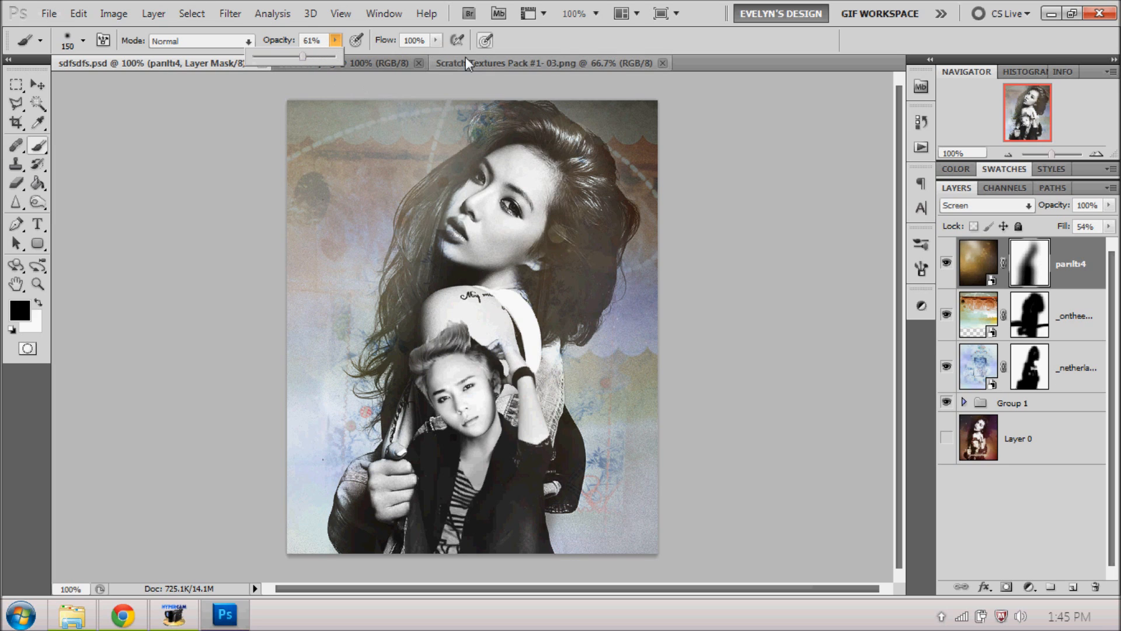
{"action": "left_click", "coordinate": [436, 41]}
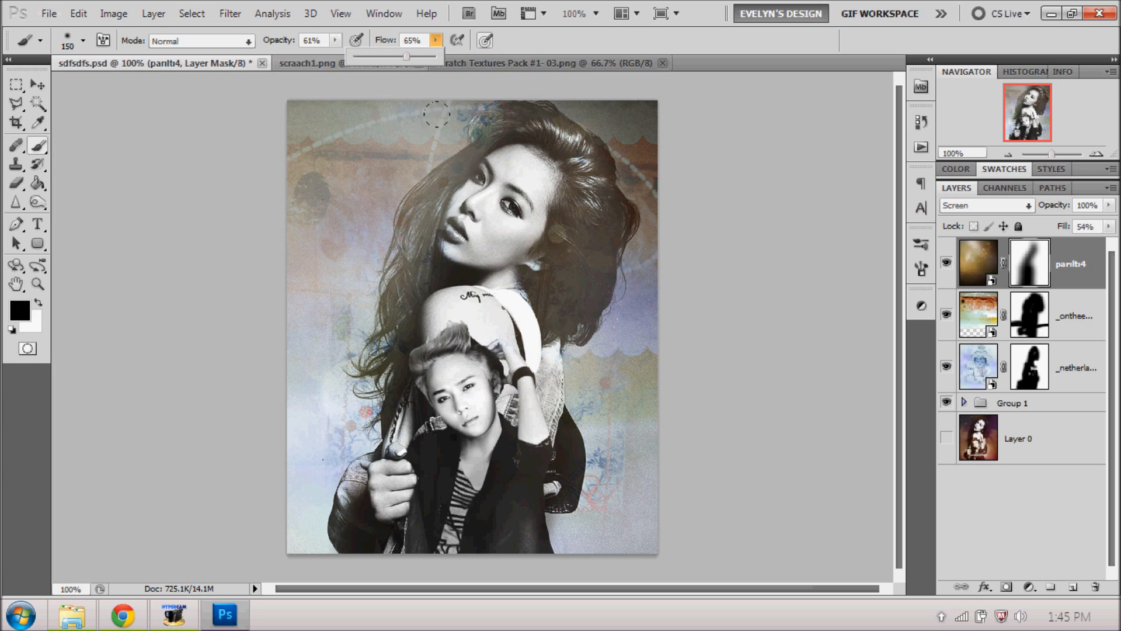
{"action": "mouse_move", "coordinate": [472, 126]}
{"action": "left_mouse_down"}
{"action": "mouse_move", "coordinate": [427, 257]}
{"action": "mouse_move", "coordinate": [463, 162]}
{"action": "mouse_move", "coordinate": [467, 227]}
{"action": "mouse_move", "coordinate": [411, 295]}
{"action": "left_mouse_up"}
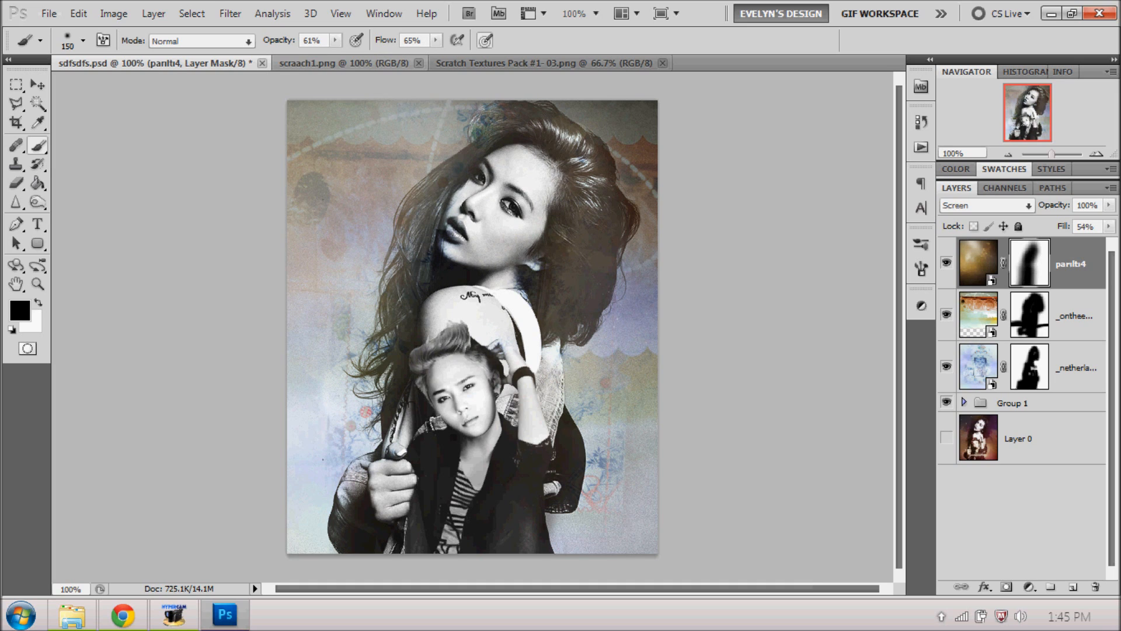
- Target the _netherlands_texture_6 layer's mask and restore the brush to 100% opacity and 100% flow
{"action": "left_click", "coordinate": [1040, 367]}
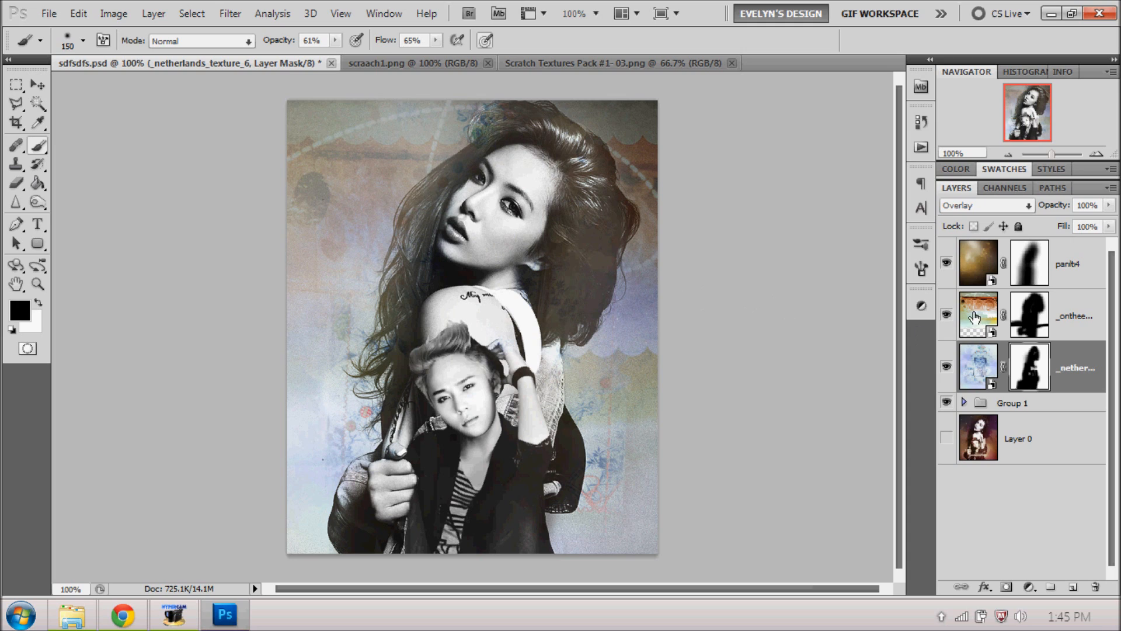
{"action": "left_click", "coordinate": [337, 46]}
{"action": "left_click_drag", "start_coordinate": [337, 58], "coordinate": [444, 54]}
{"action": "left_click", "coordinate": [437, 45]}
{"action": "left_click", "coordinate": [437, 42]}
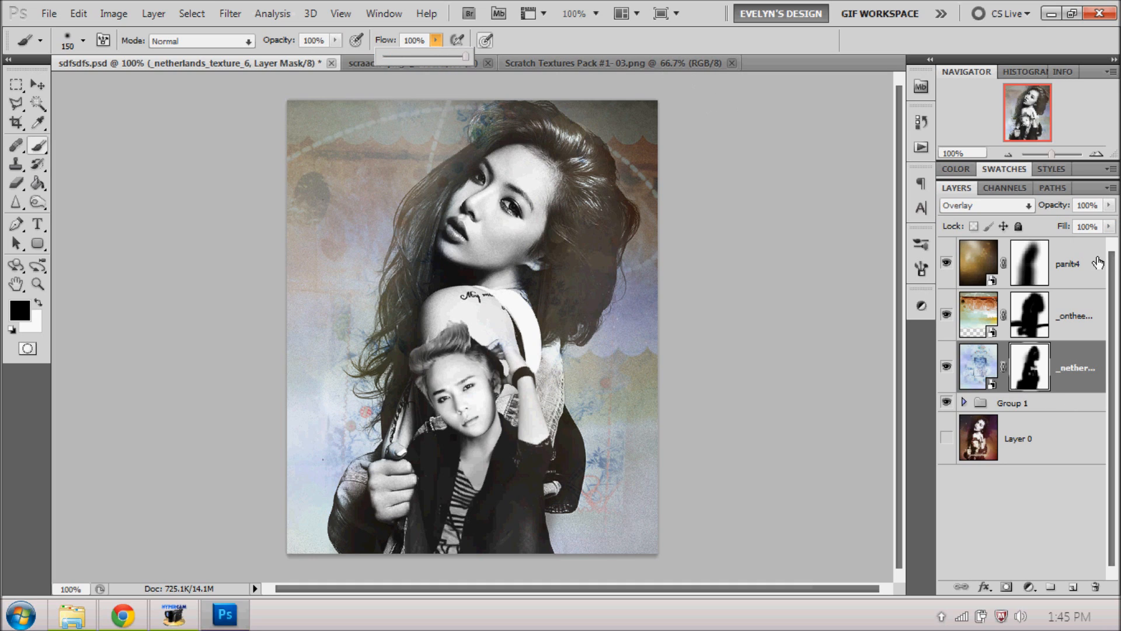